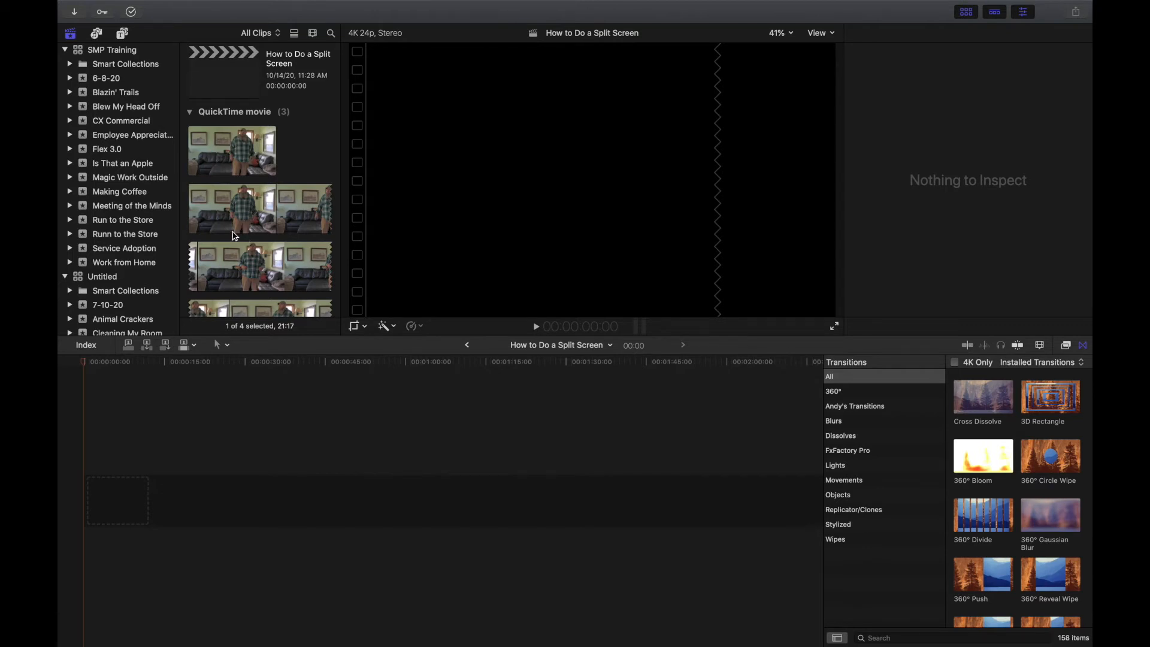
Select DSC_0553 in the browser and set in (I) and out (O) points spanning 02:35:20.
{"action": "scroll", "coordinate": [247, 221], "scroll_direction": "down", "scroll_amount": 3}
{"action": "scroll", "coordinate": [248, 220], "scroll_direction": "down", "scroll_amount": 2}
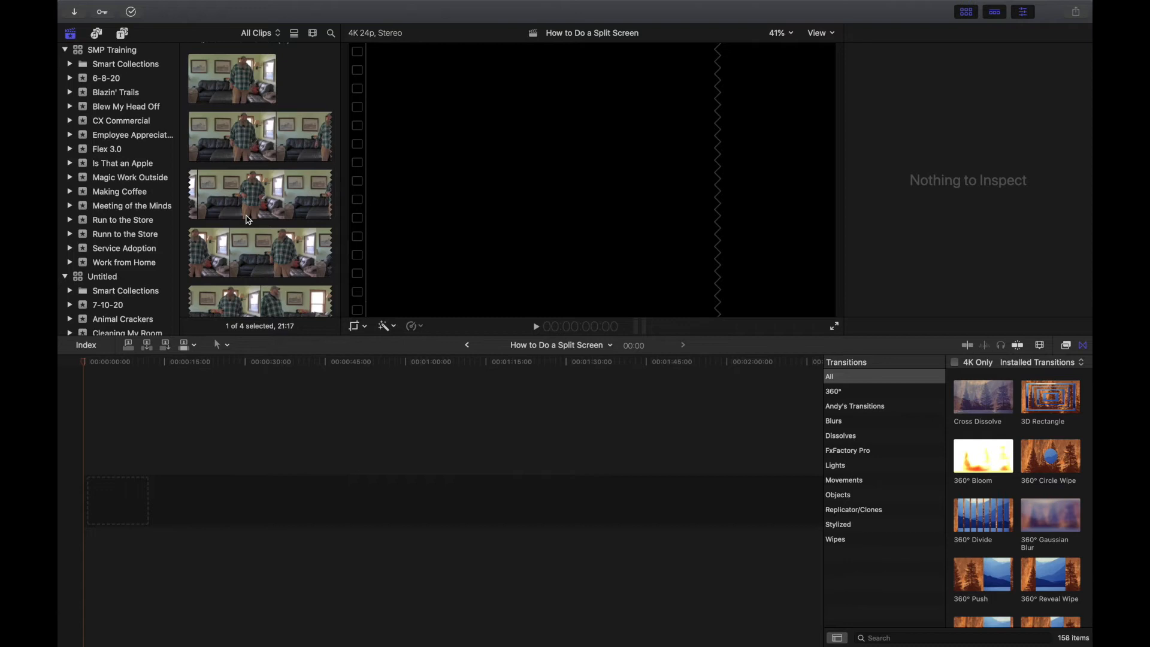
{"action": "left_click", "coordinate": [261, 129]}
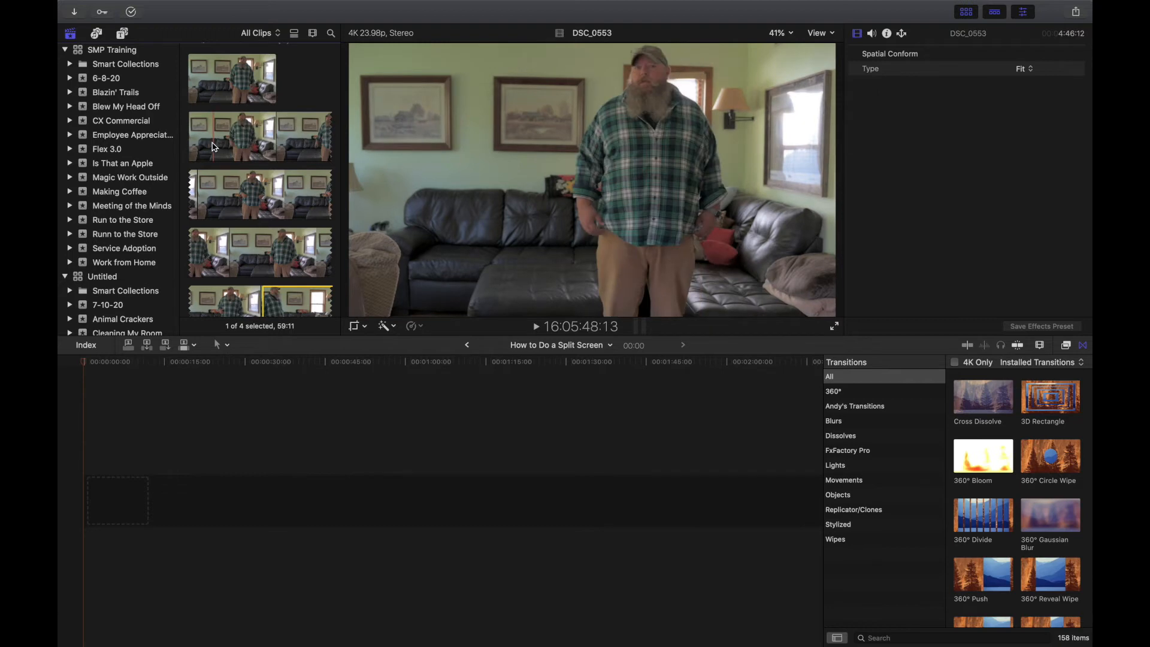
{"action": "left_click_drag", "start_coordinate": [217, 147], "coordinate": [214, 144]}
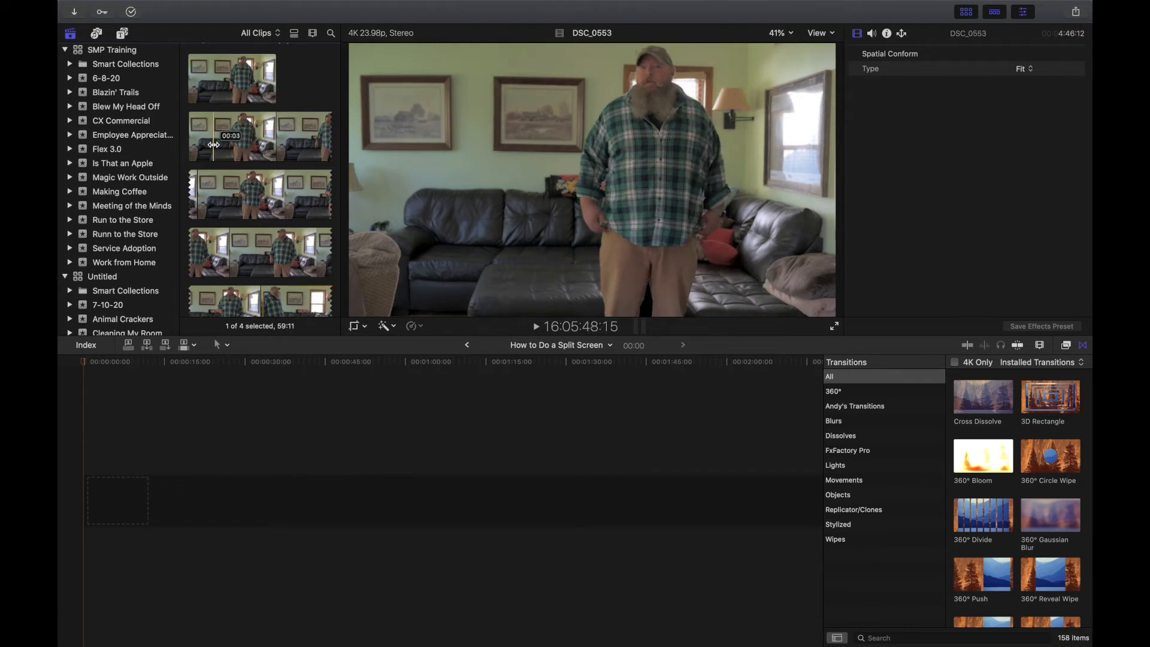
{"action": "key", "text": "i"}
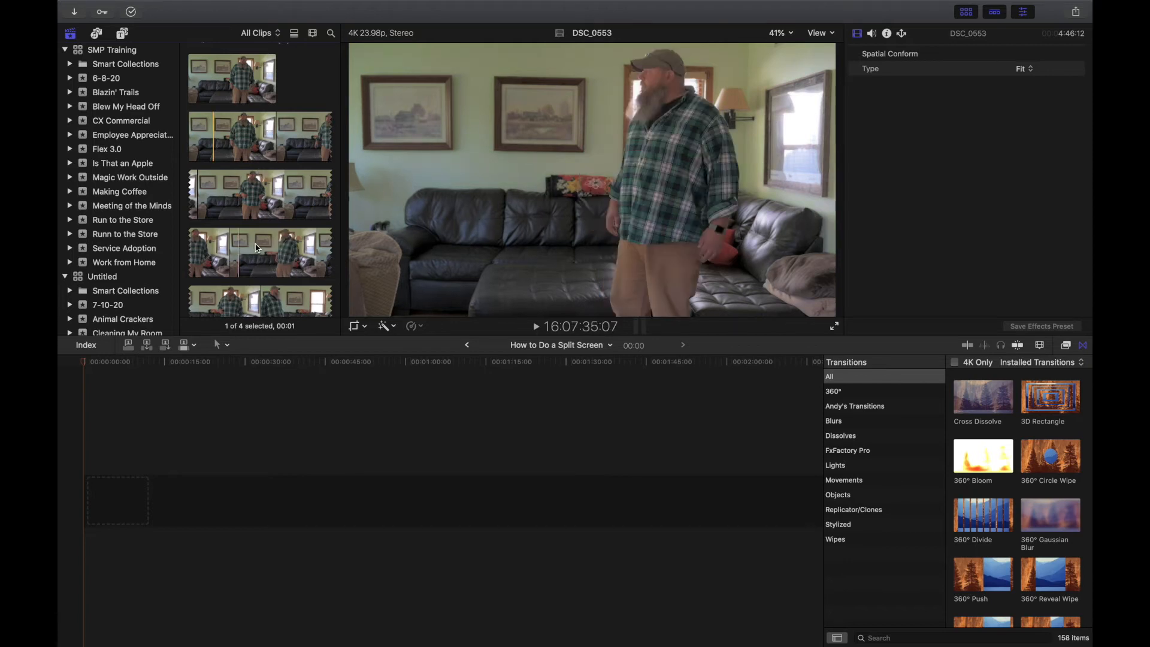
{"action": "scroll", "coordinate": [265, 256], "scroll_direction": "down", "scroll_amount": 3}
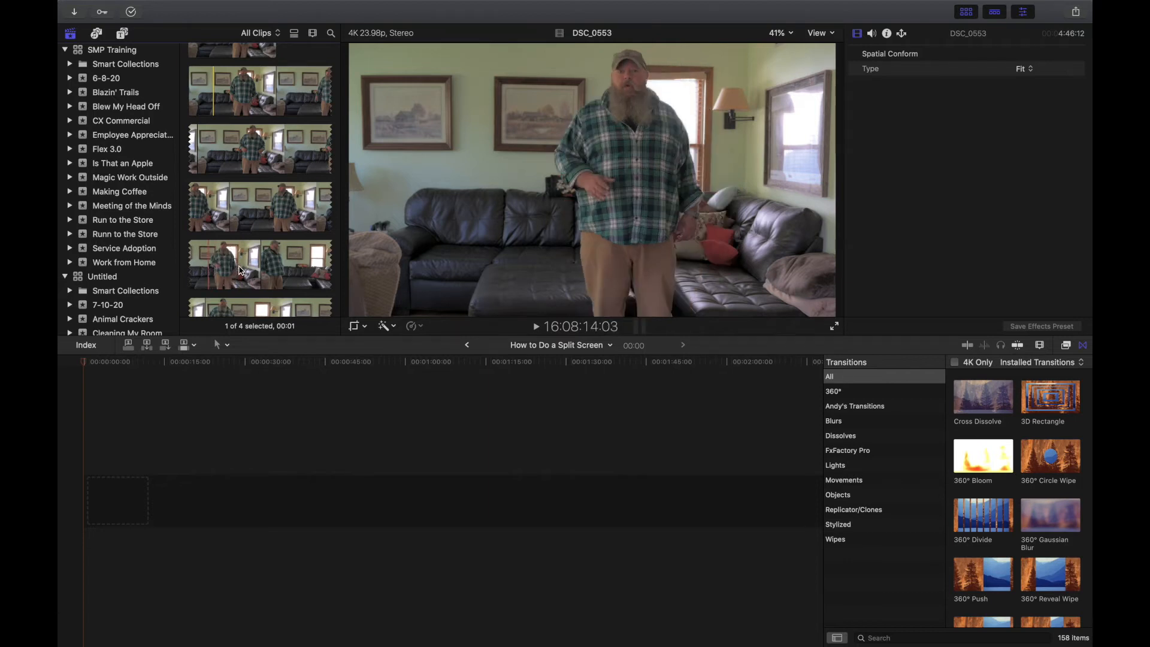
{"action": "scroll", "coordinate": [245, 270], "scroll_direction": "down", "scroll_amount": 2}
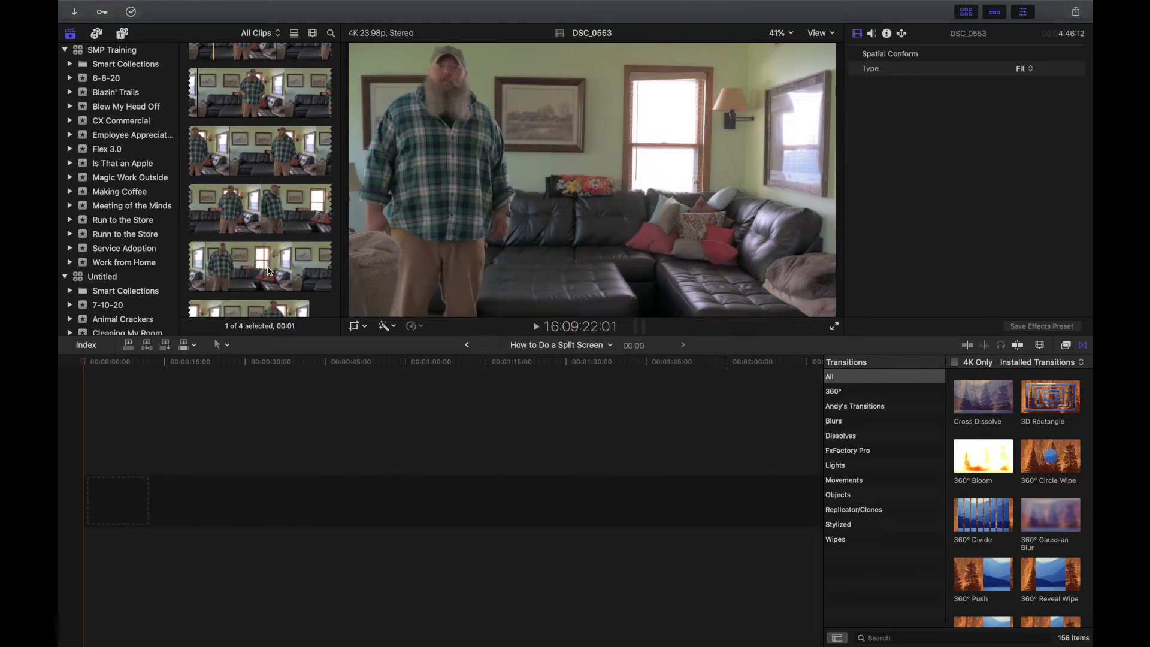
{"action": "scroll", "coordinate": [241, 270], "scroll_direction": "up", "scroll_amount": 2}
{"action": "key", "text": "o"}
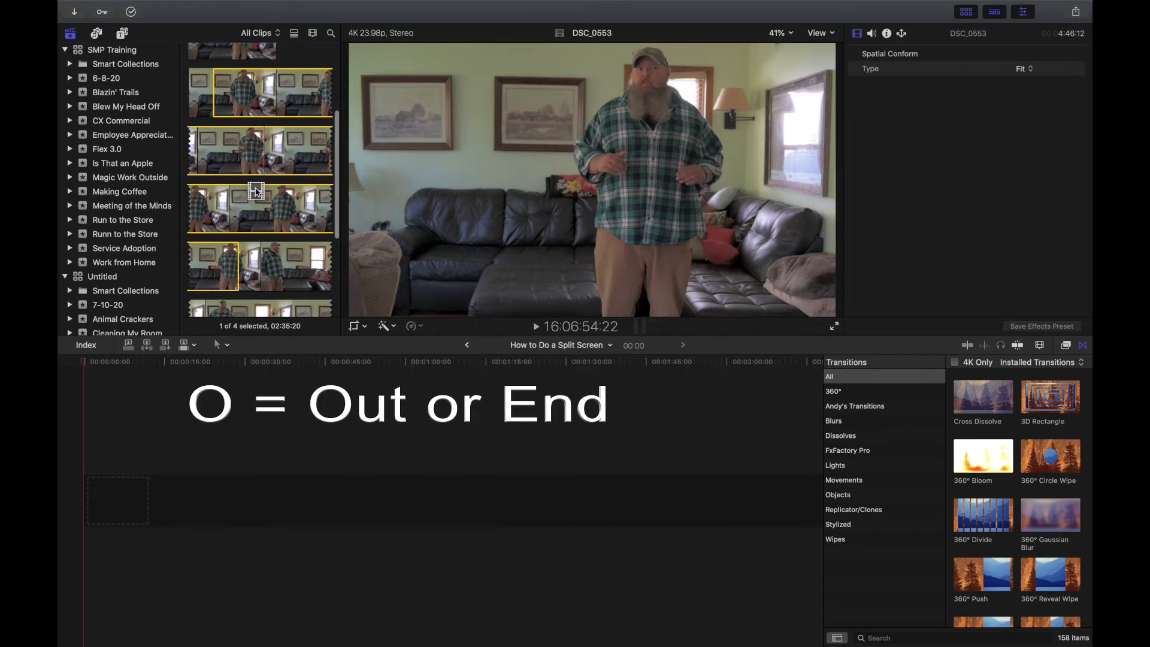
Drag the marked DSC_0553 range into the empty How to Do a Split Screen timeline and reselect the browser clip.
{"action": "left_click_drag", "start_coordinate": [257, 192], "coordinate": [92, 502]}
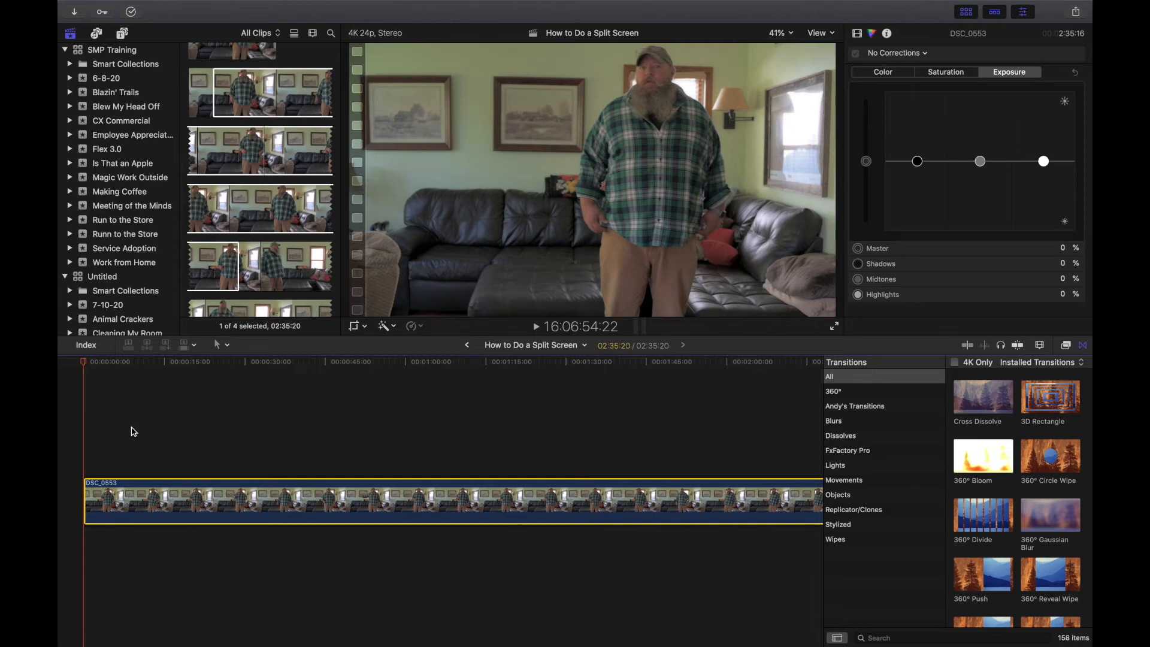
{"action": "scroll", "coordinate": [221, 282], "scroll_direction": "down", "scroll_amount": 4}
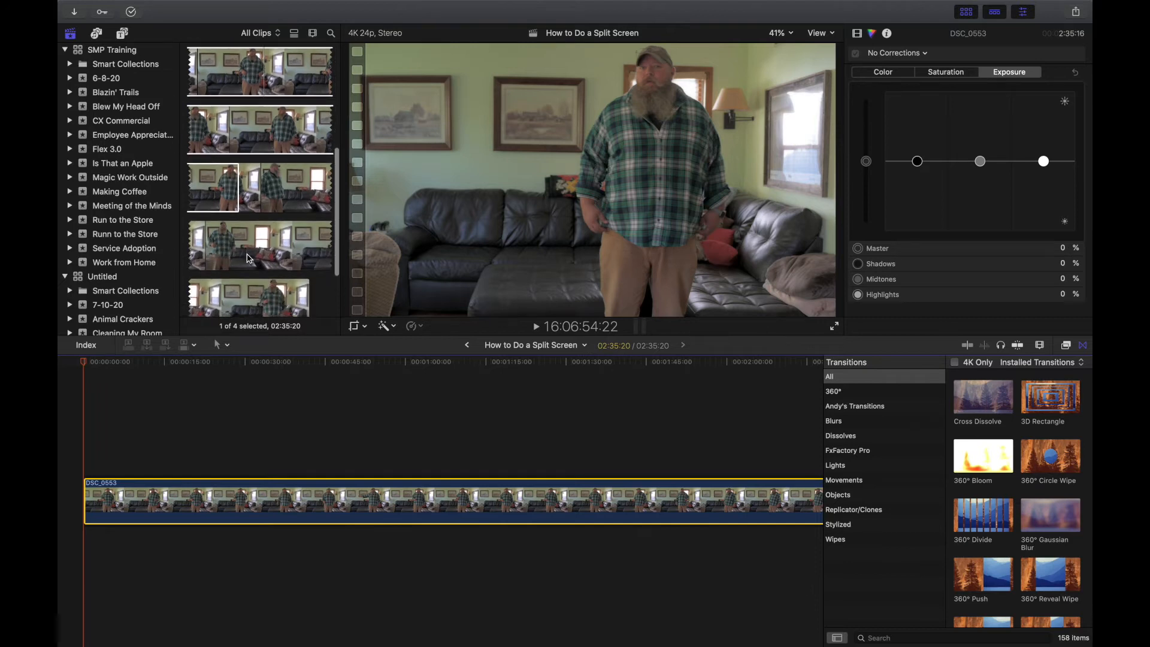
{"action": "left_click", "coordinate": [250, 259]}
{"action": "scroll", "coordinate": [250, 258], "scroll_direction": "down", "scroll_amount": 3}
{"action": "scroll", "coordinate": [250, 259], "scroll_direction": "down", "scroll_amount": 2}
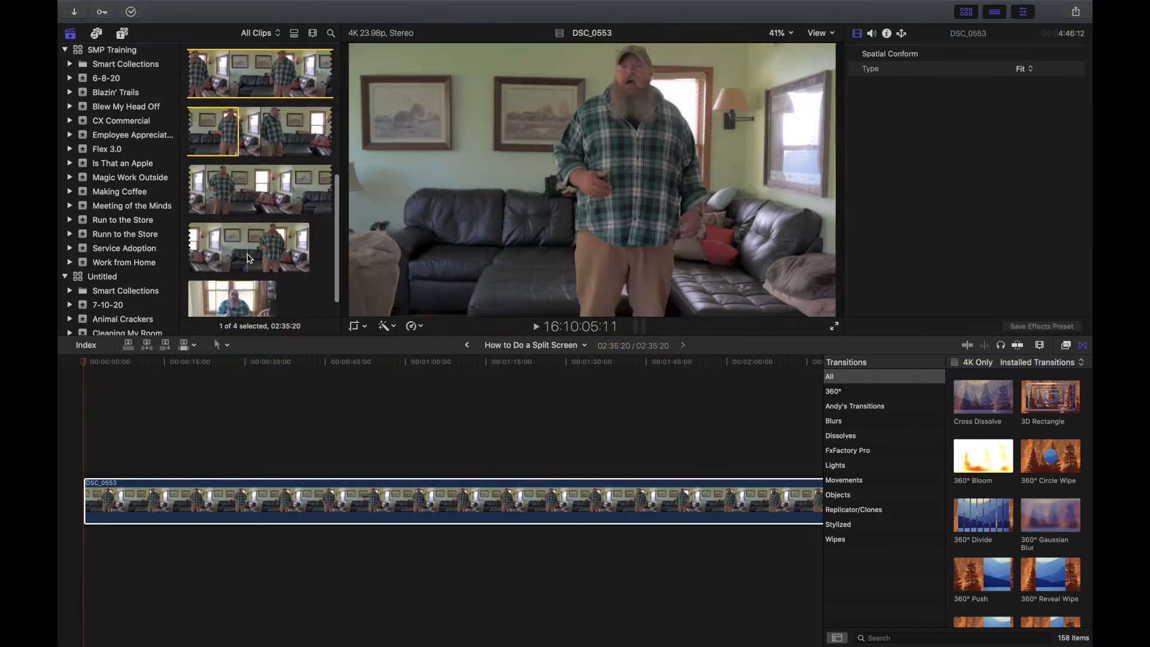
Mark a new 57:08 range on DSC_0553 and place the timeline playhead where it should go.
{"action": "scroll", "coordinate": [249, 259], "scroll_direction": "up", "scroll_amount": 2}
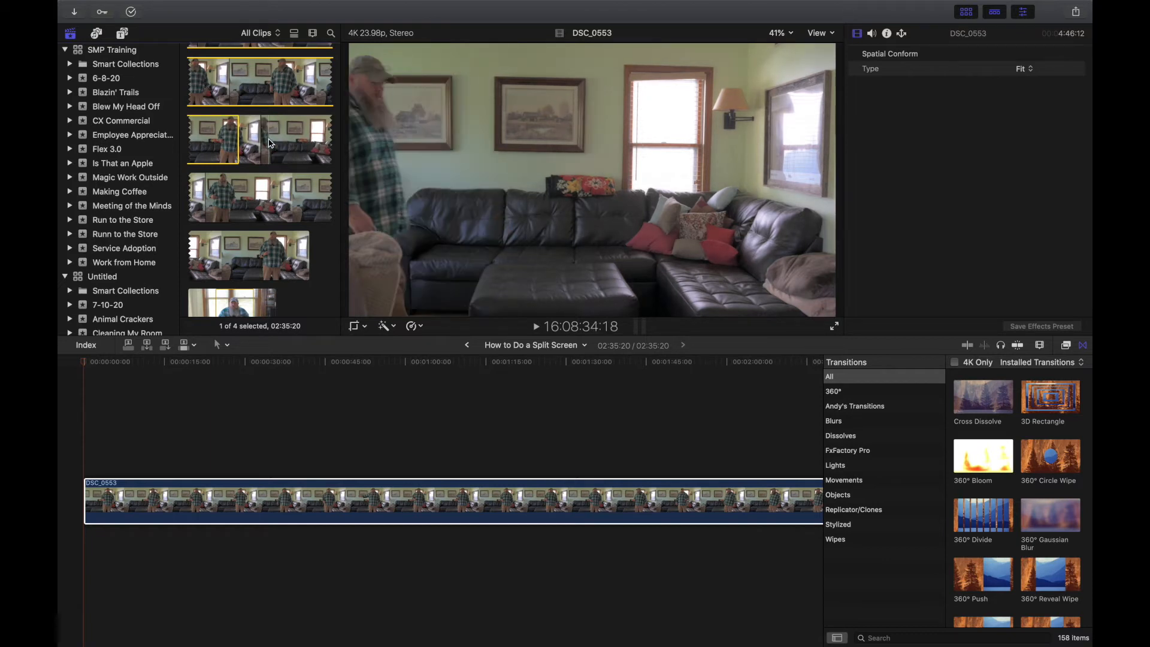
{"action": "left_click_drag", "start_coordinate": [269, 139], "coordinate": [263, 139]}
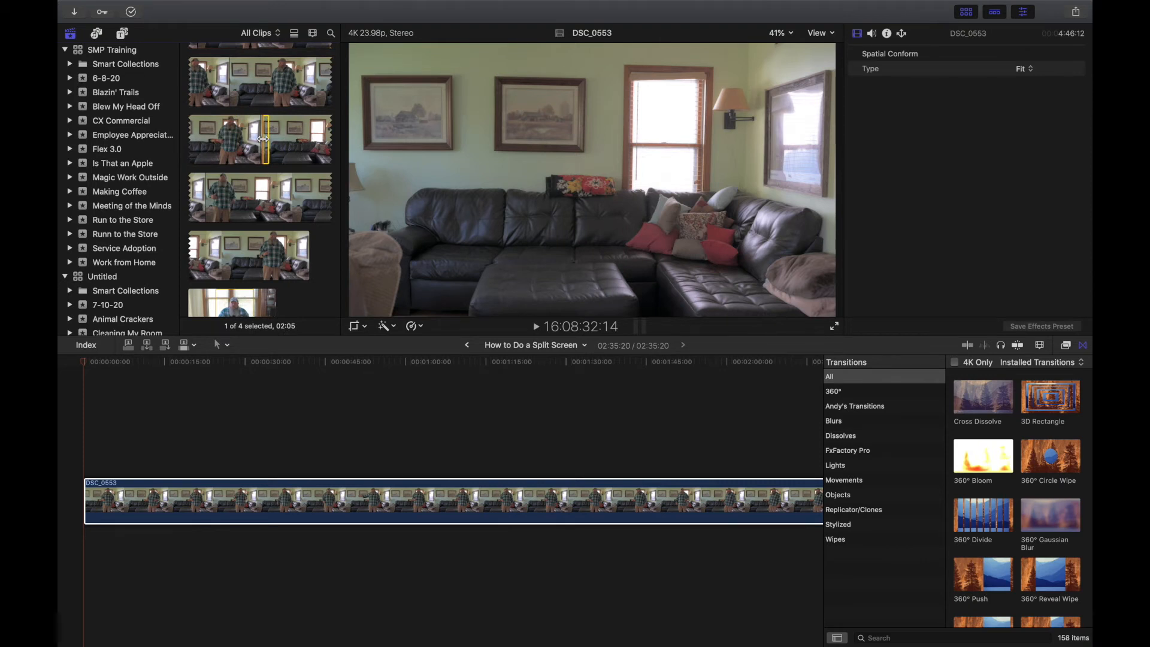
{"action": "left_click_drag", "start_coordinate": [270, 139], "coordinate": [288, 184]}
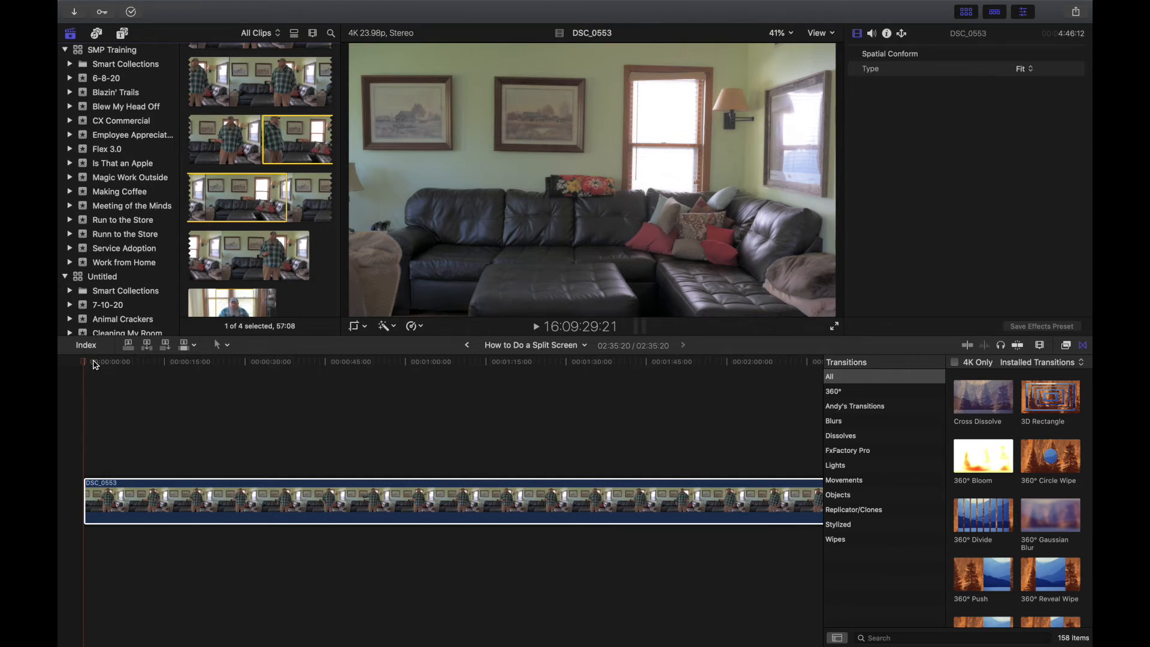
{"action": "left_click_drag", "start_coordinate": [87, 367], "coordinate": [626, 374]}
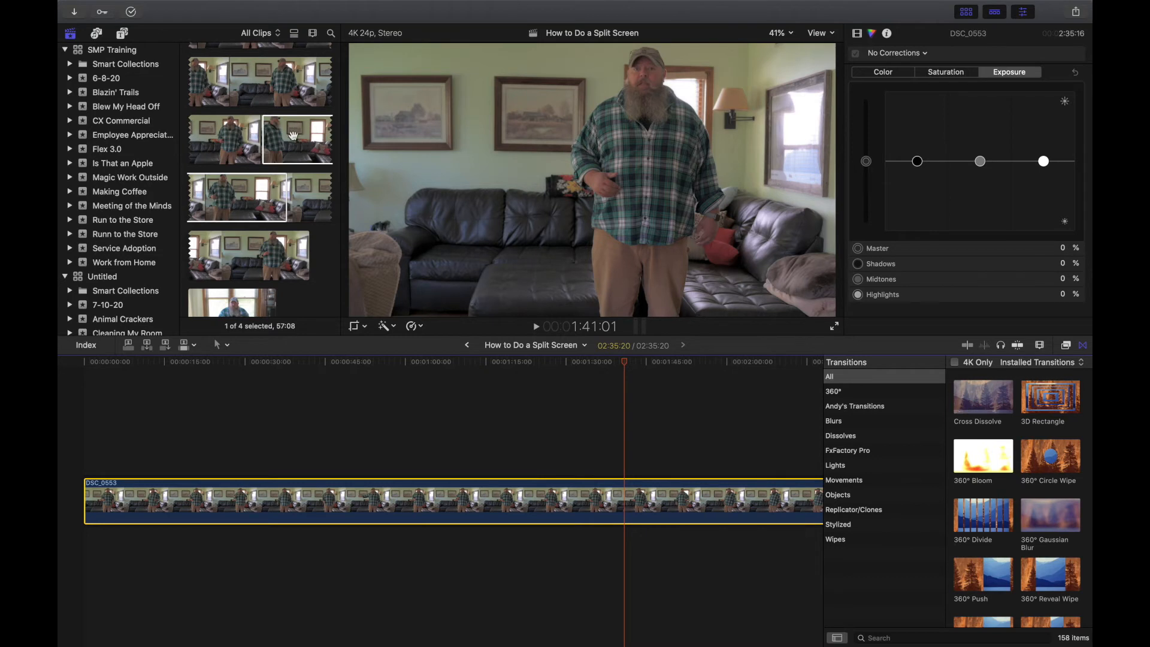
{"action": "left_click", "coordinate": [293, 135]}
Connect the 57:08 range above the main clip at the playhead, then scrub to check both layers.
{"action": "left_click_drag", "start_coordinate": [294, 137], "coordinate": [628, 453]}
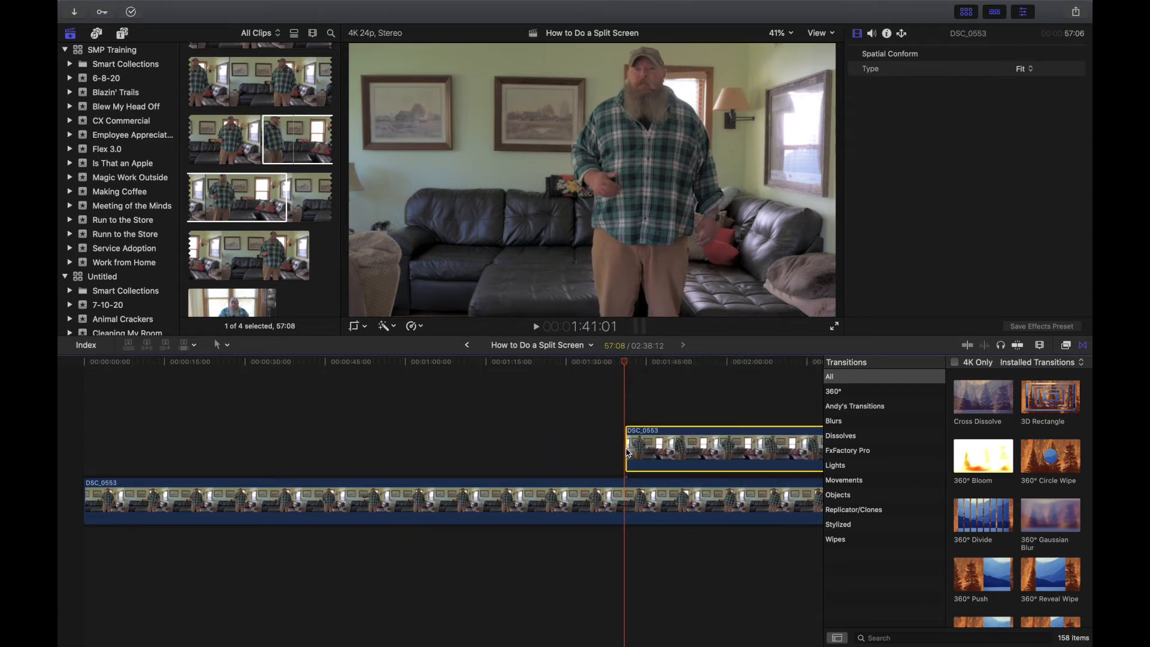
{"action": "left_click", "coordinate": [620, 364]}
{"action": "left_click_drag", "start_coordinate": [619, 365], "coordinate": [653, 411]}
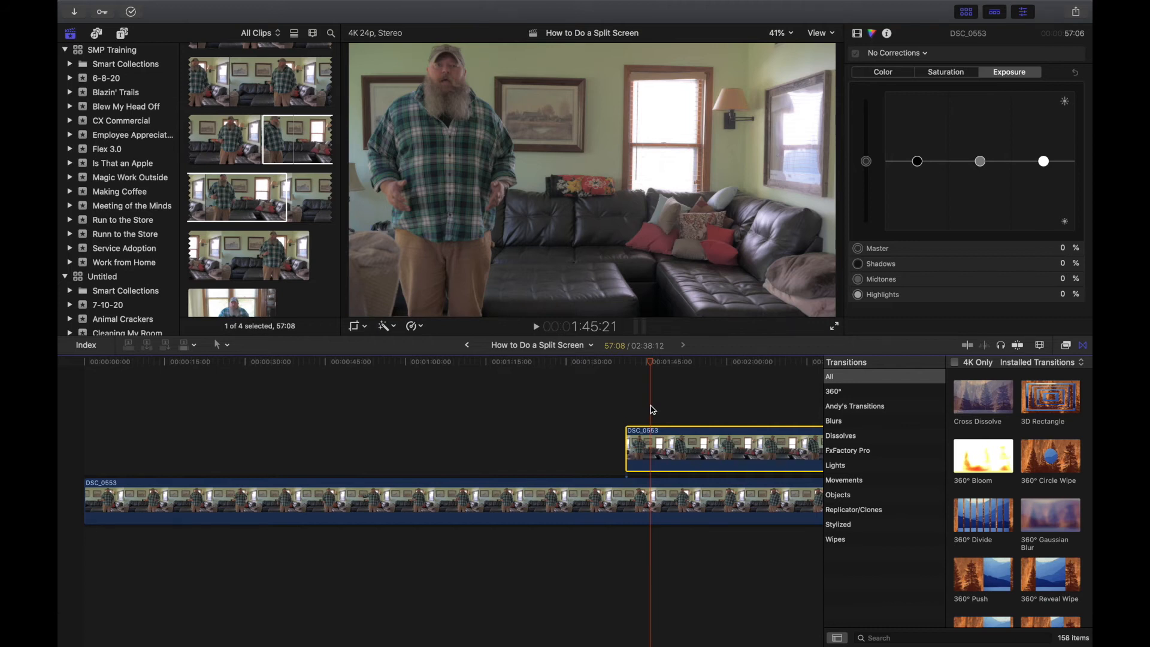
Use Trim in the viewer's crop menu to cut 2070px off the right of the upper clip.
{"action": "left_click", "coordinate": [357, 327]}
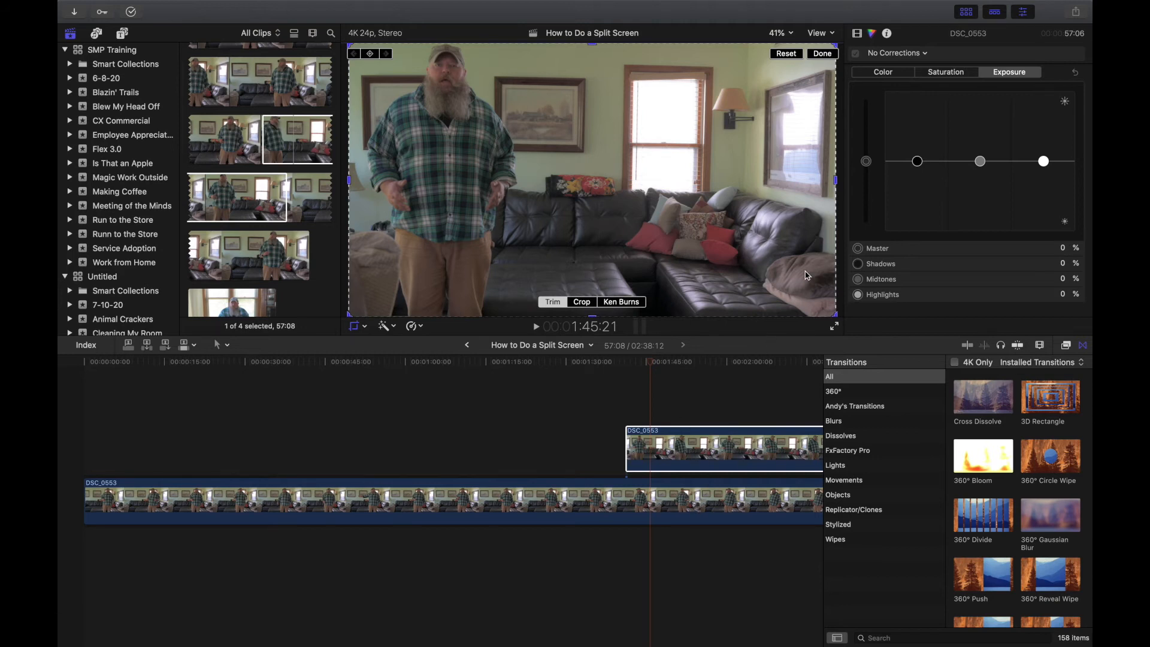
{"action": "left_click", "coordinate": [837, 182]}
{"action": "left_click_drag", "start_coordinate": [838, 182], "coordinate": [570, 192]}
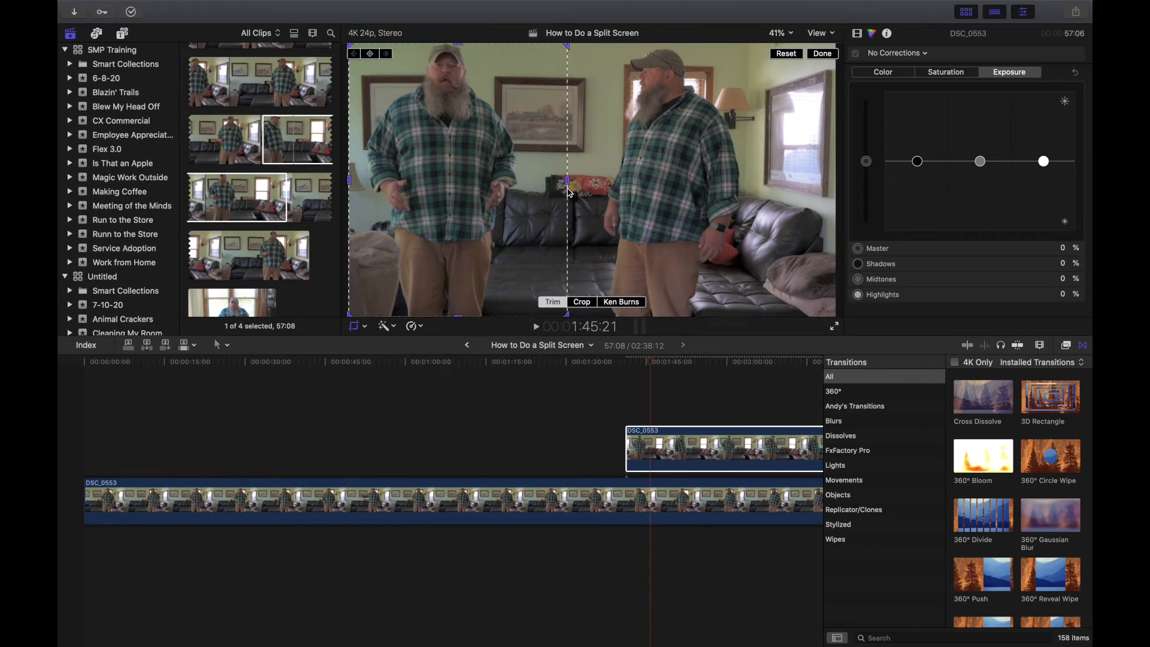
{"action": "left_click", "coordinate": [823, 55]}
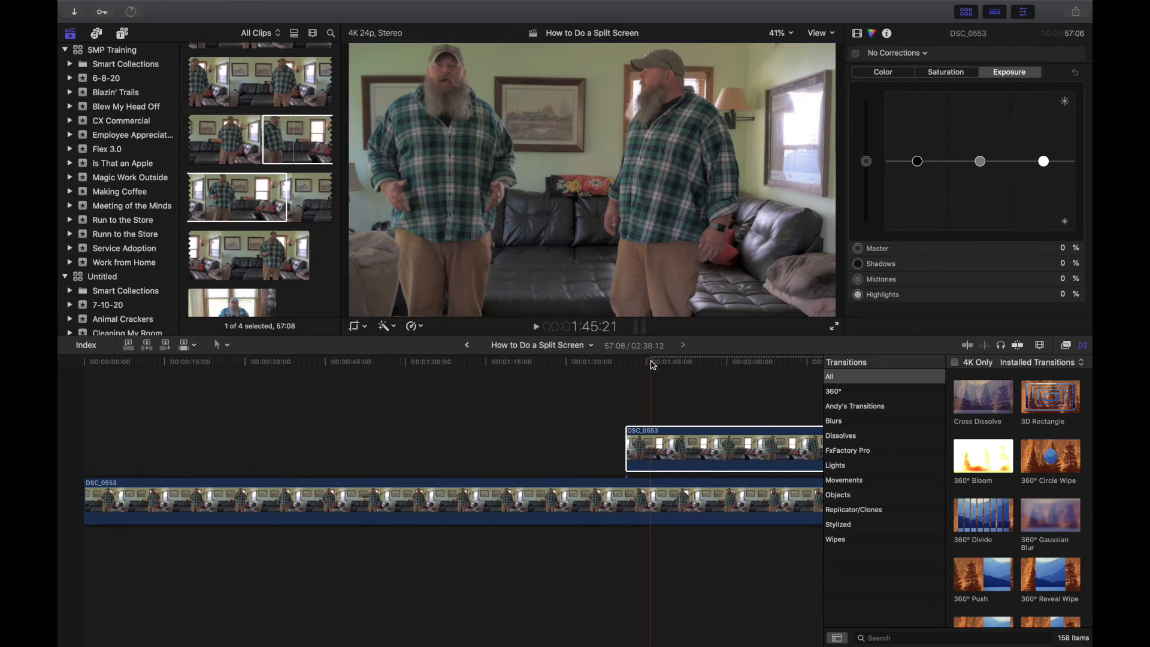
Scrub through the split-screen result to review both takes side by side.
{"action": "mouse_move", "coordinate": [652, 362]}
{"action": "left_mouse_down"}
{"action": "mouse_move", "coordinate": [618, 363]}
{"action": "mouse_move", "coordinate": [664, 368]}
{"action": "left_mouse_up"}
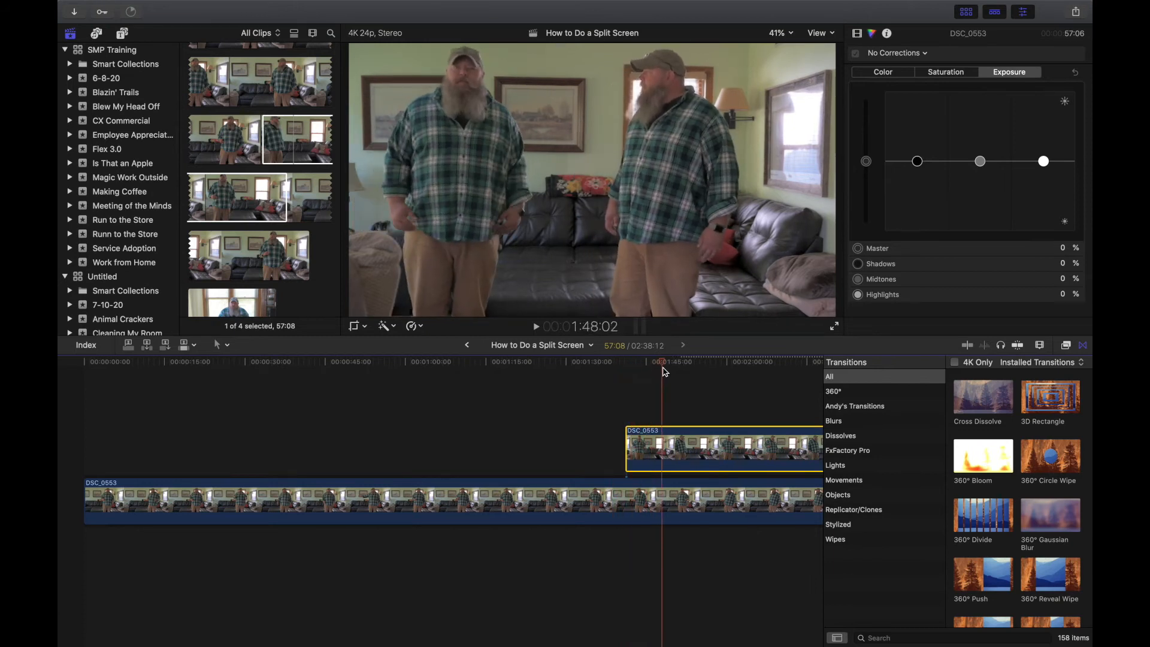
{"action": "scroll", "coordinate": [665, 371], "scroll_direction": "right", "scroll_amount": 3}
{"action": "scroll", "coordinate": [665, 372], "scroll_direction": "right", "scroll_amount": 3}
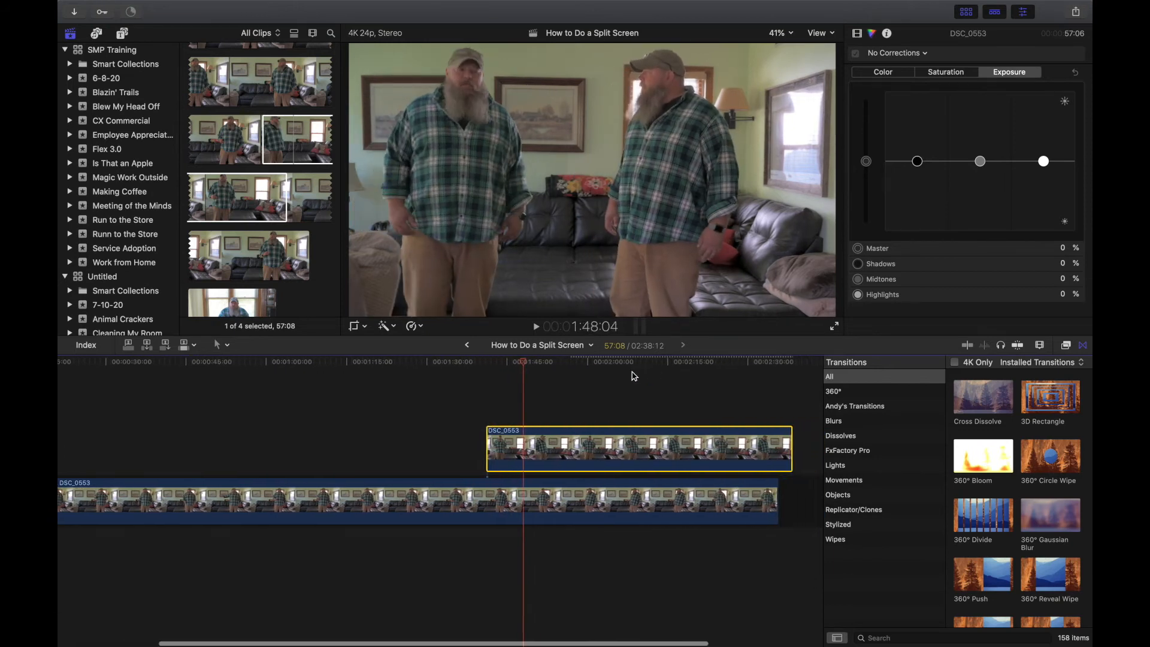
{"action": "left_click", "coordinate": [529, 362]}
{"action": "left_click_drag", "start_coordinate": [532, 364], "coordinate": [720, 399]}
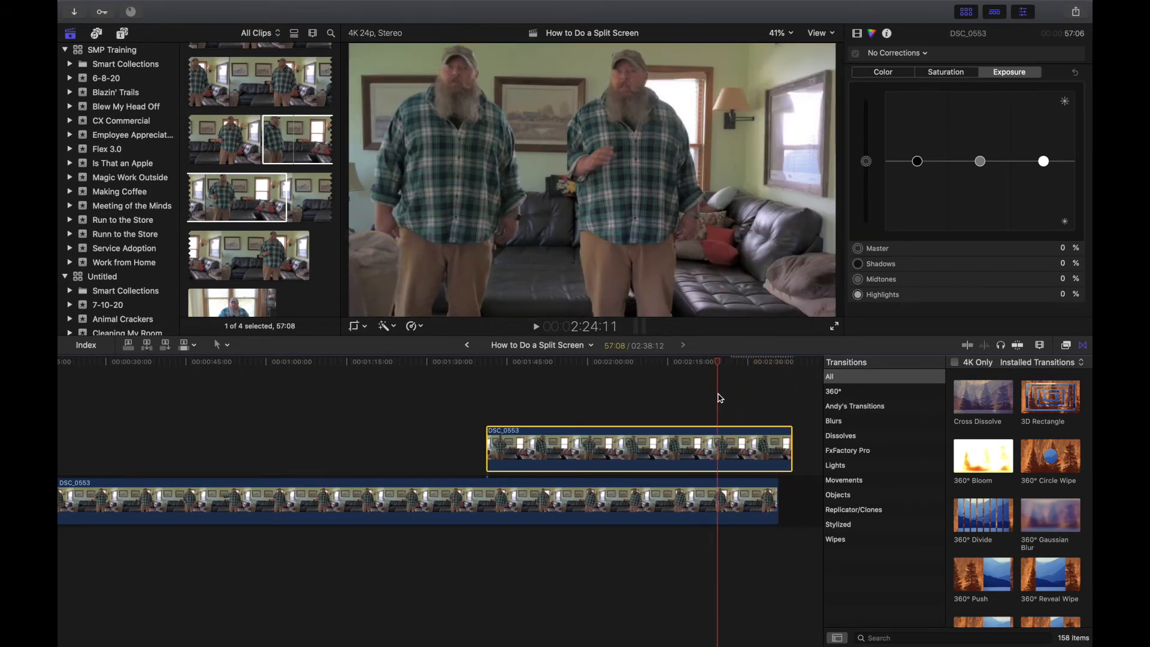
Extend the lower DSC_0553 clip's end by 01:12 and reselect DSC_0553 in the browser.
{"action": "scroll", "coordinate": [719, 397], "scroll_direction": "right", "scroll_amount": 5}
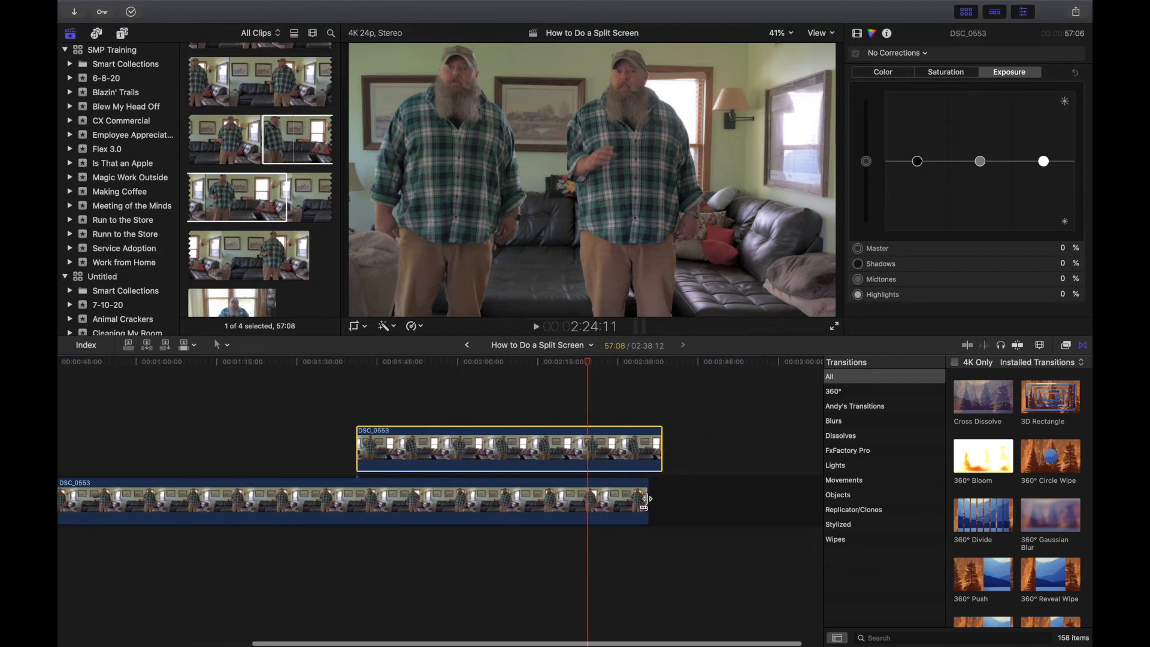
{"action": "left_click_drag", "start_coordinate": [648, 502], "coordinate": [649, 502]}
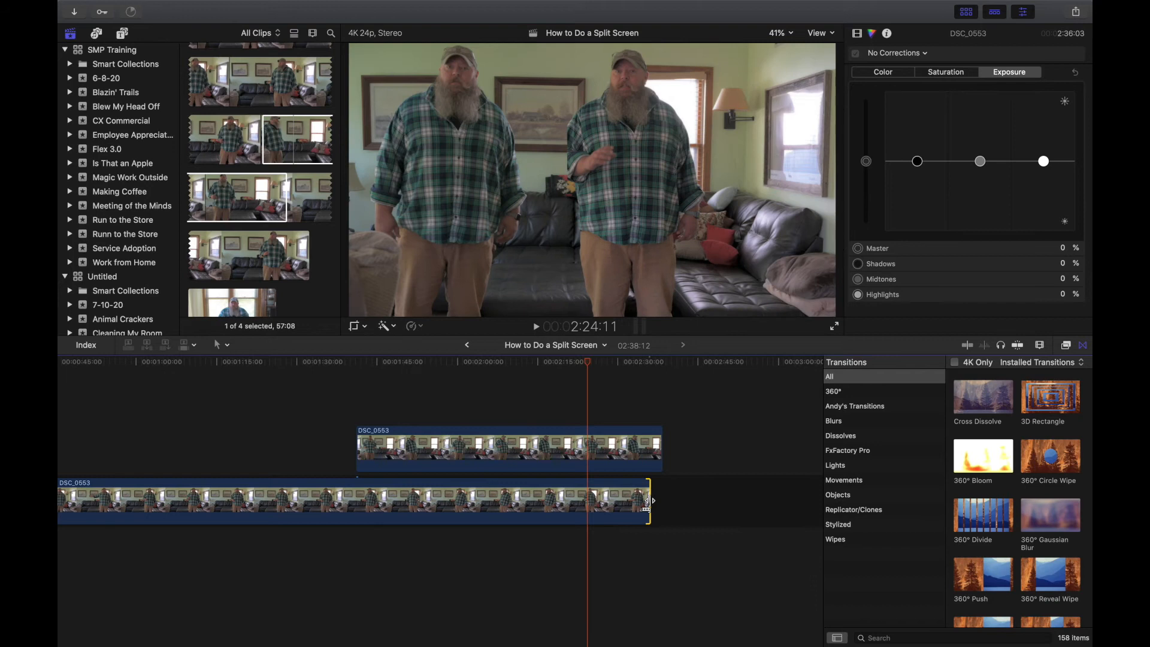
{"action": "left_click", "coordinate": [306, 208]}
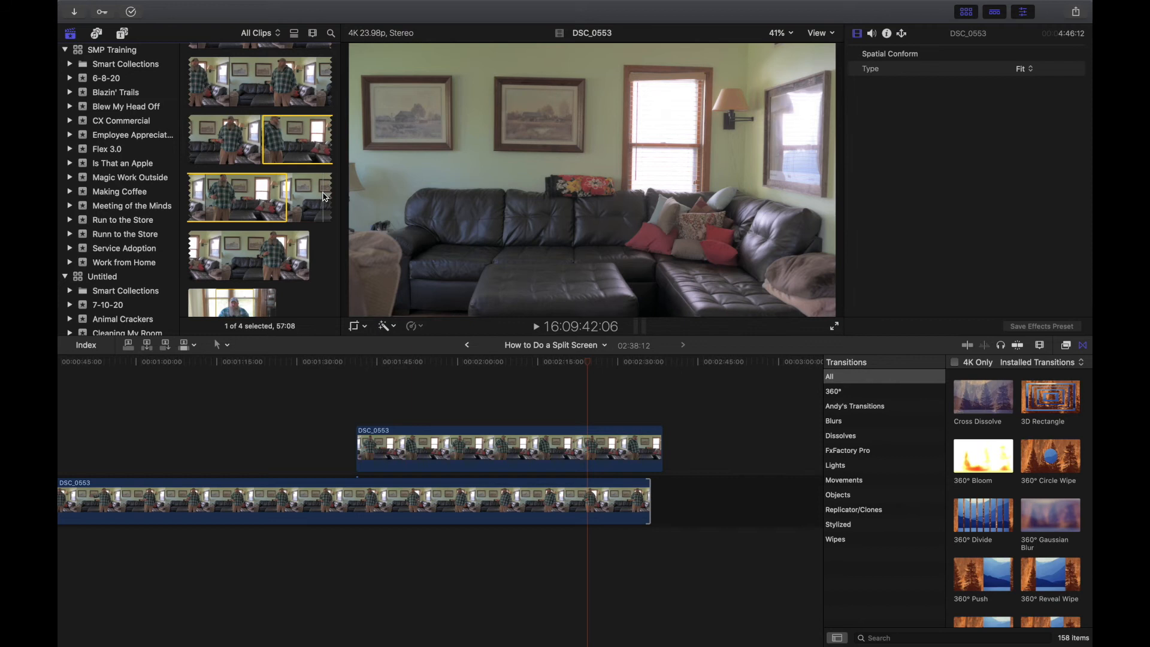
Set a start point on DSC_0553 and append a 44-second range to the timeline's end.
{"action": "key", "text": "i"}
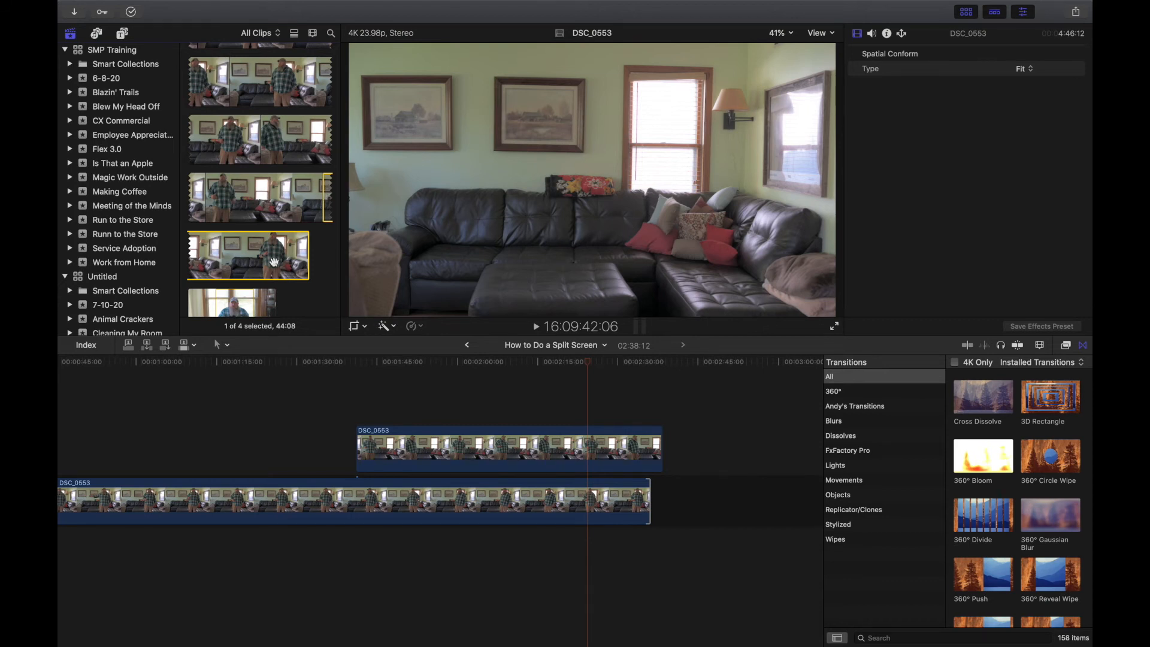
{"action": "left_click_drag", "start_coordinate": [274, 262], "coordinate": [668, 503]}
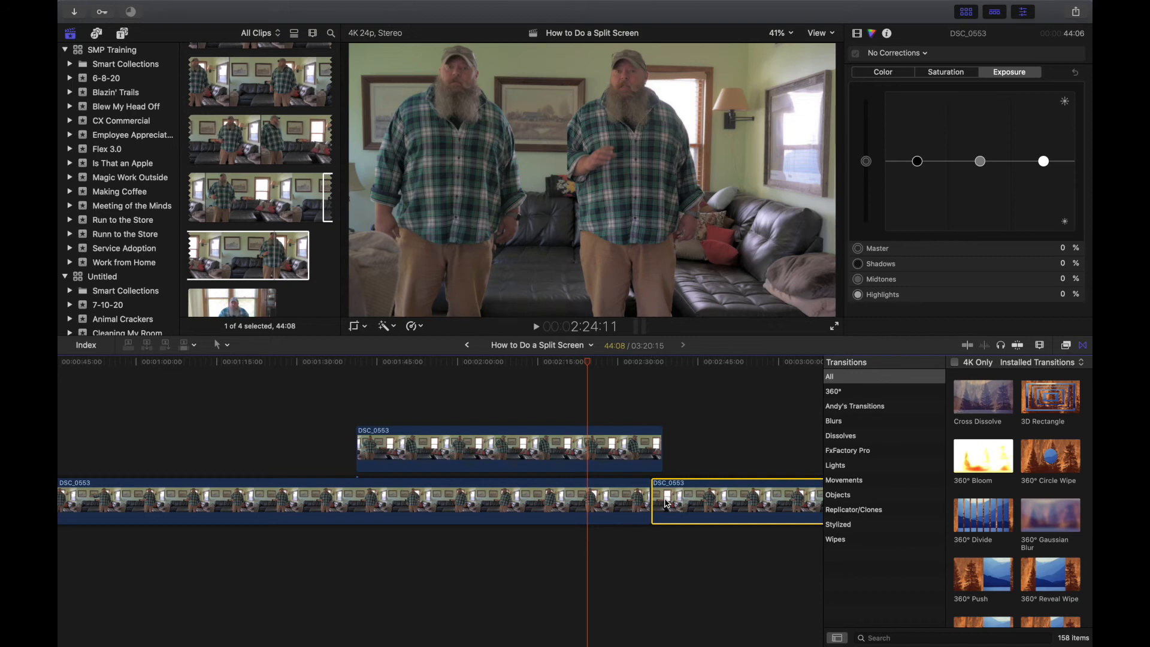
Trim the appended DSC_0553 clip from 44:08 to 35:16, bringing the project to 3:12:00.
{"action": "left_click_drag", "start_coordinate": [591, 365], "coordinate": [698, 372]}
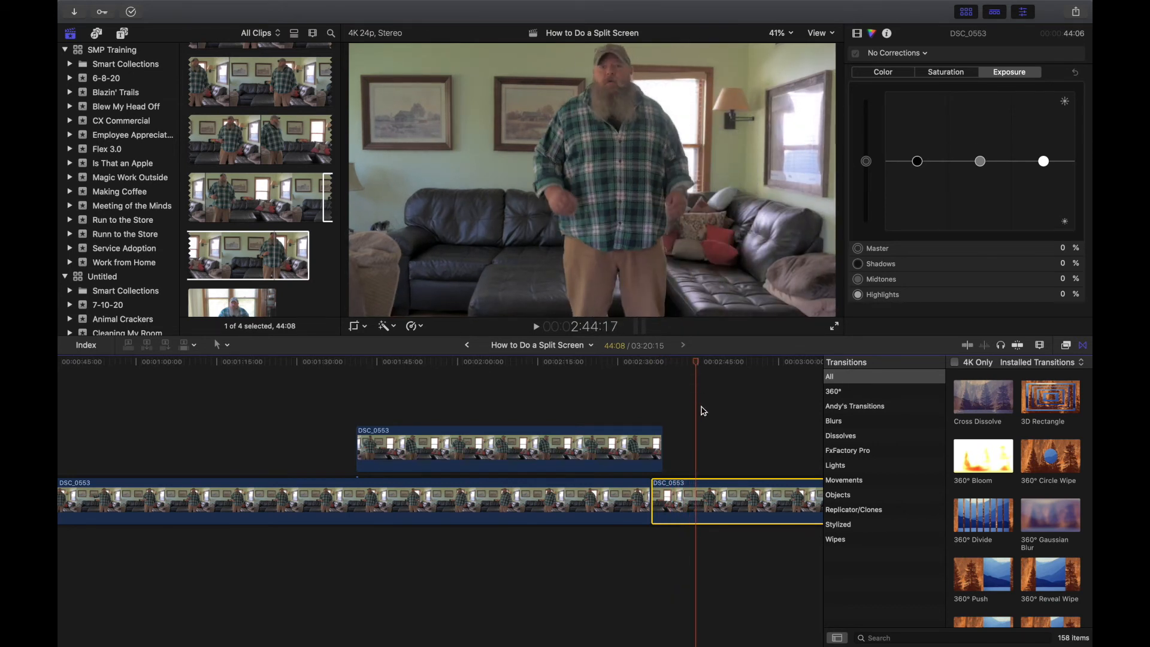
{"action": "scroll", "coordinate": [703, 411], "scroll_direction": "right", "scroll_amount": 5}
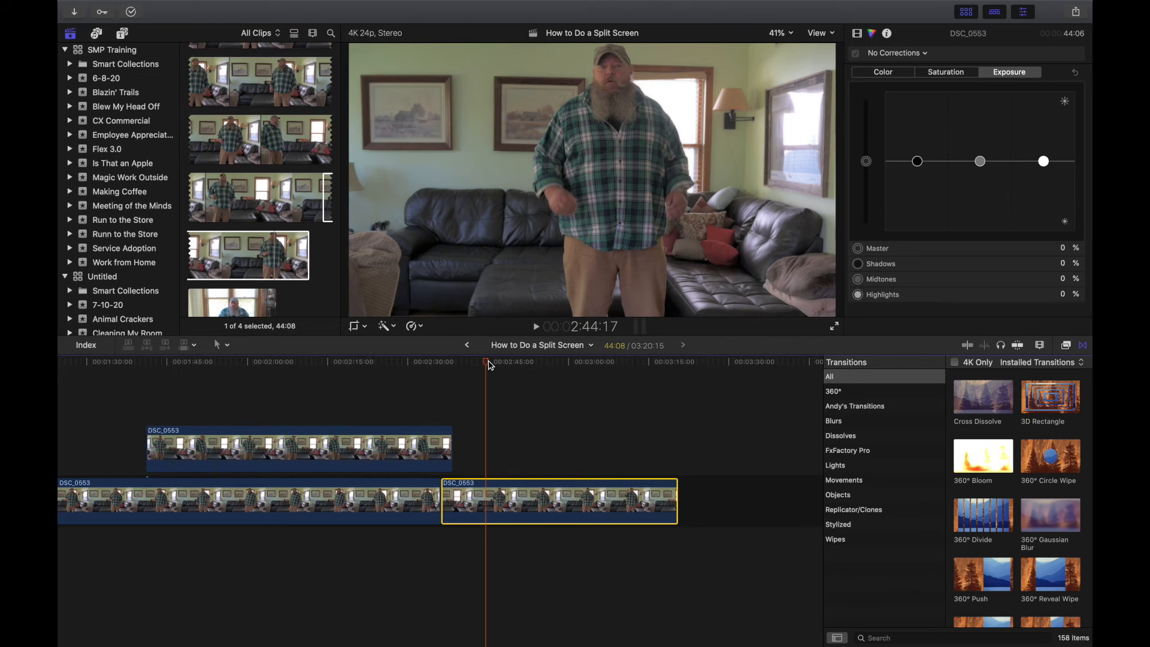
{"action": "left_click_drag", "start_coordinate": [489, 366], "coordinate": [616, 377]}
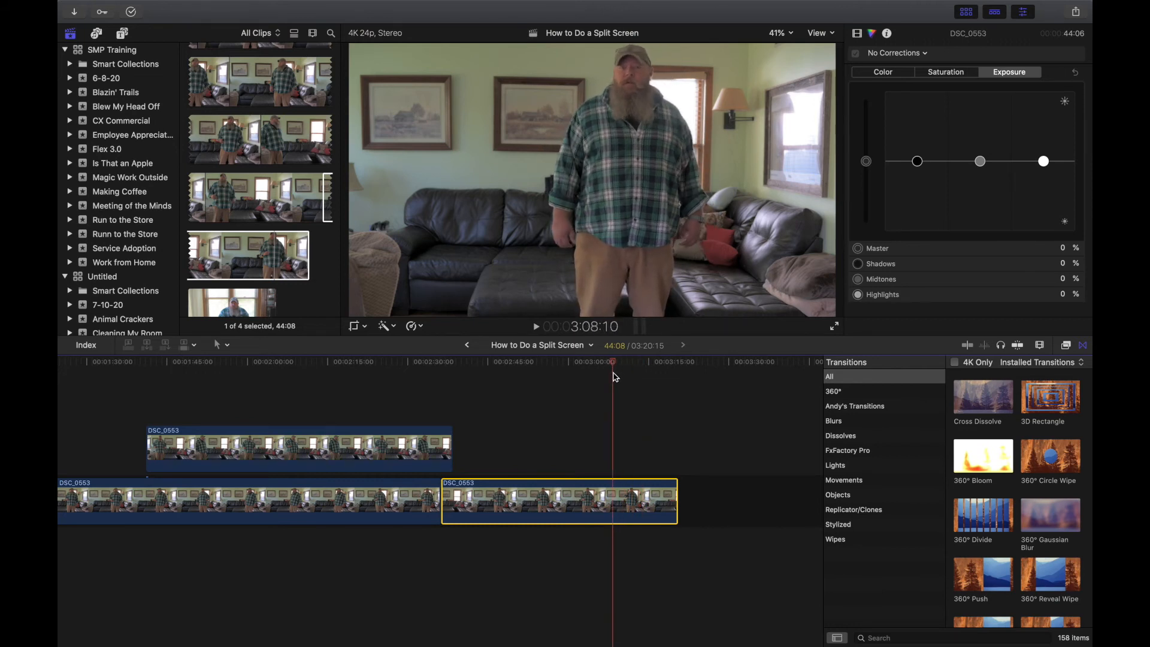
{"action": "left_click_drag", "start_coordinate": [616, 376], "coordinate": [629, 363]}
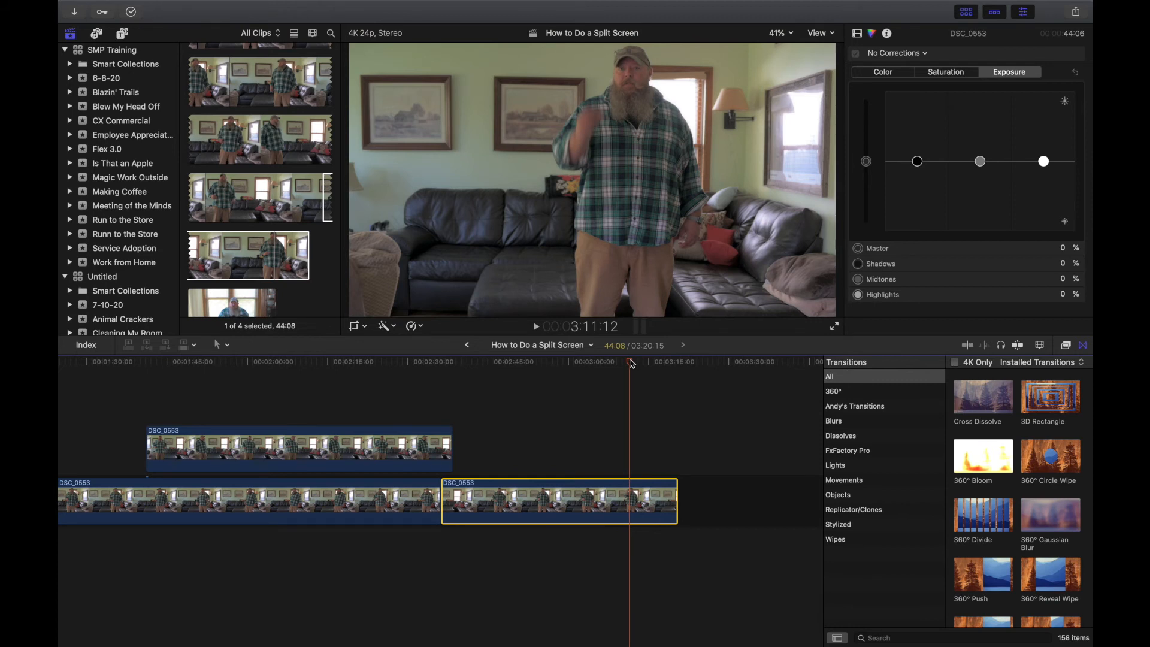
{"action": "left_click_drag", "start_coordinate": [677, 504], "coordinate": [629, 507]}
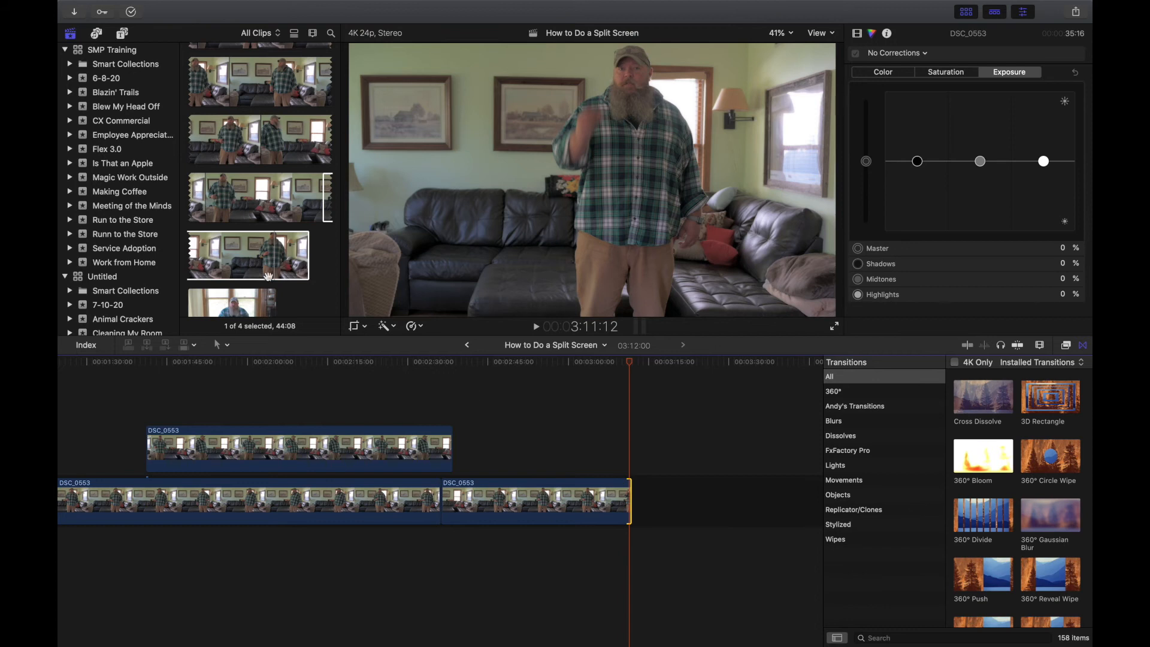
Mark a 25:15 range on desk clip DSC_0554 and append it after the living-room clips.
{"action": "scroll", "coordinate": [267, 275], "scroll_direction": "down", "scroll_amount": 3}
{"action": "left_click", "coordinate": [240, 271]}
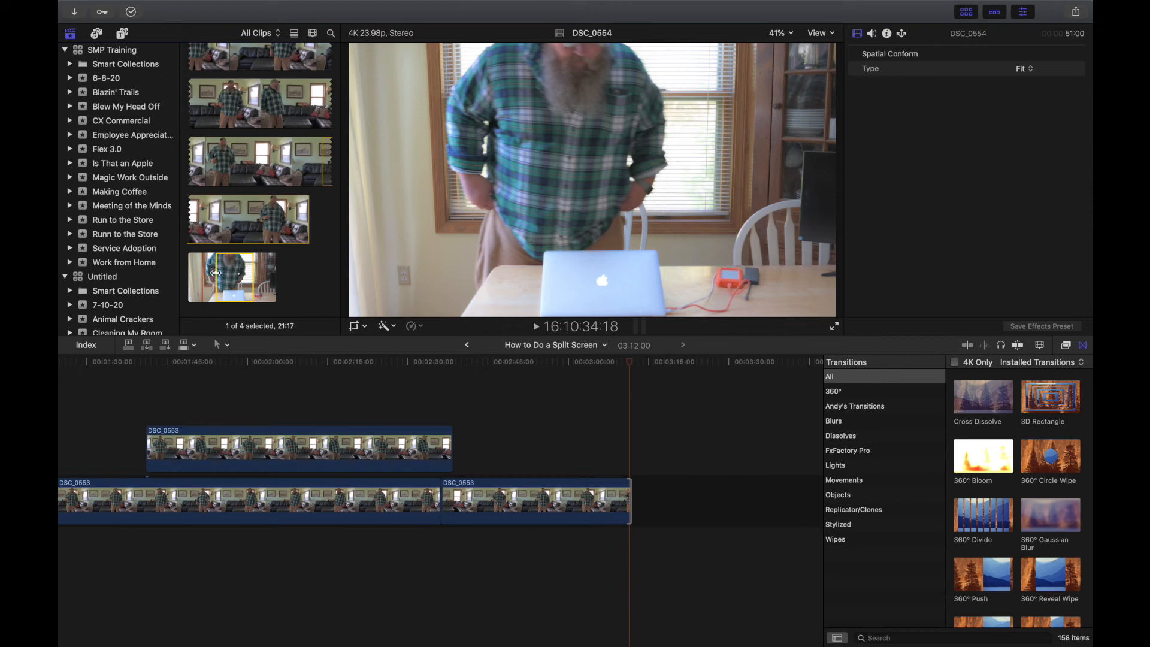
{"action": "left_click_drag", "start_coordinate": [216, 273], "coordinate": [217, 273]}
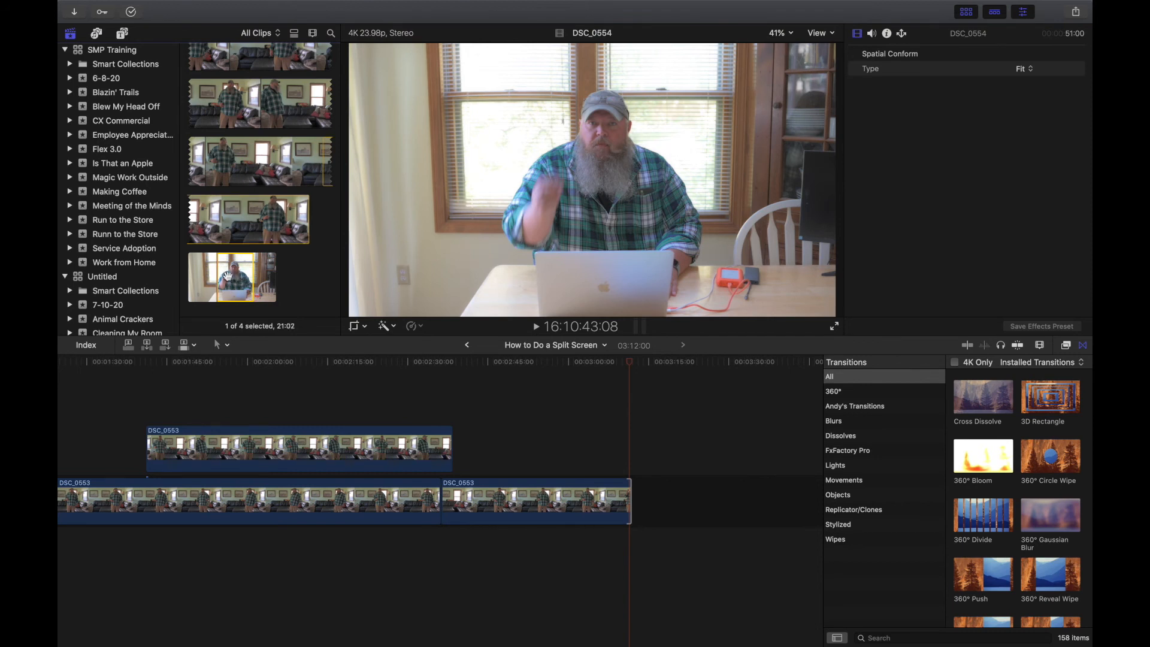
{"action": "left_click", "coordinate": [253, 276]}
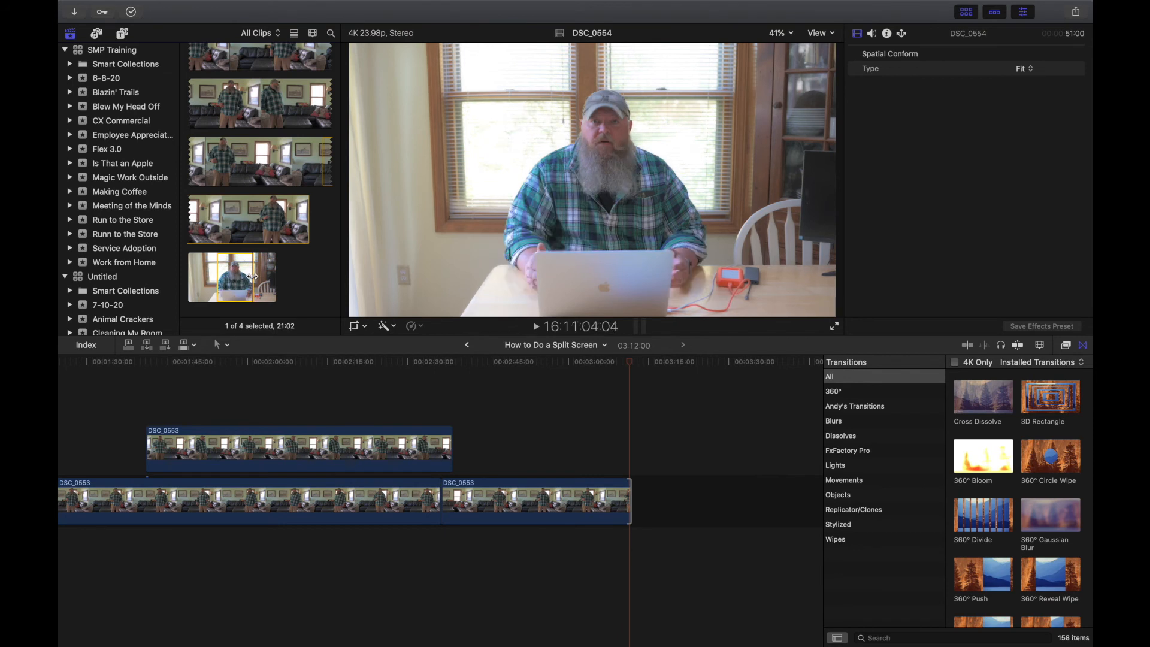
{"action": "left_click_drag", "start_coordinate": [254, 276], "coordinate": [261, 277]}
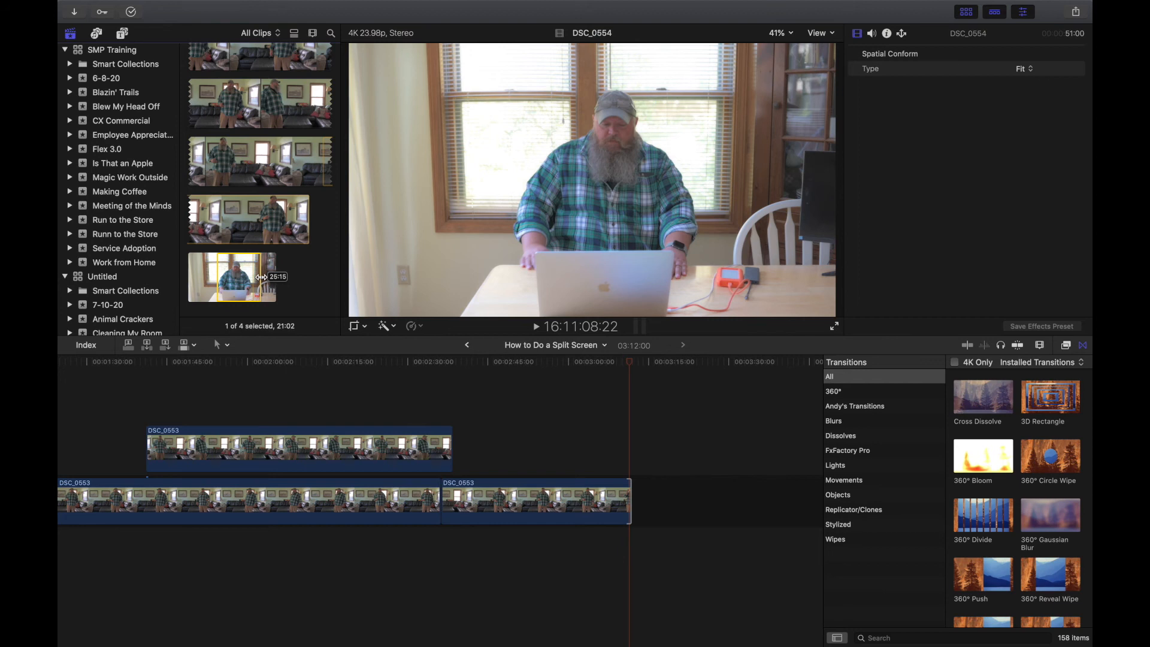
{"action": "left_click_drag", "start_coordinate": [262, 277], "coordinate": [638, 499]}
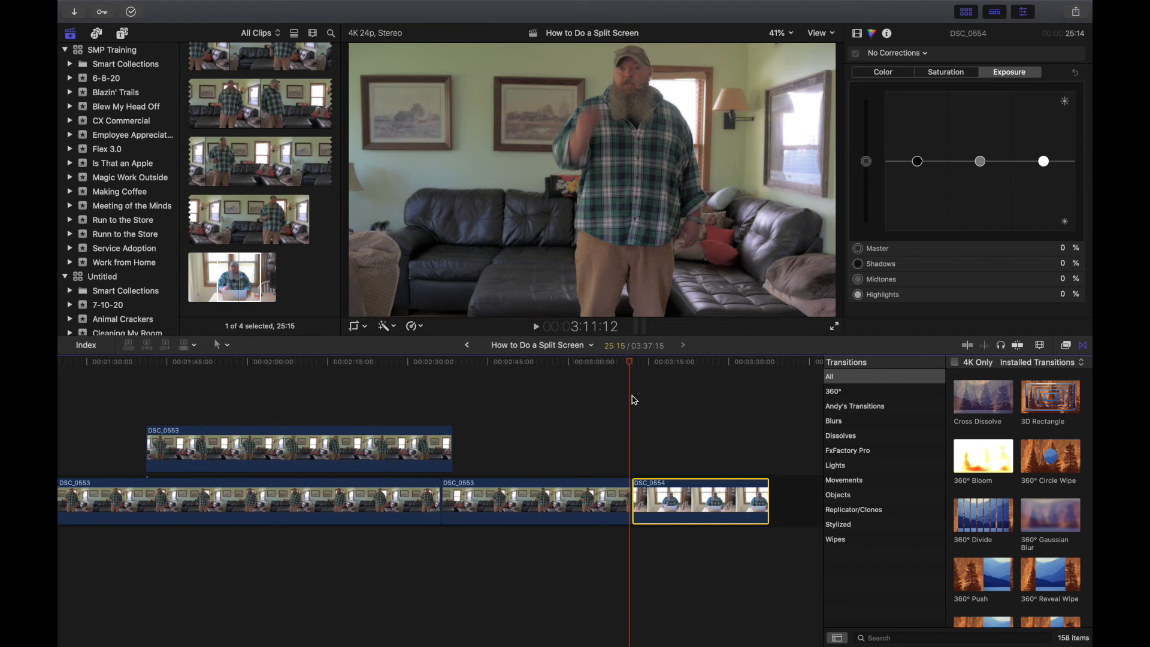
Move the cut between DSC_0553 and DSC_0554 22 frames earlier.
{"action": "left_click_drag", "start_coordinate": [631, 361], "coordinate": [637, 376]}
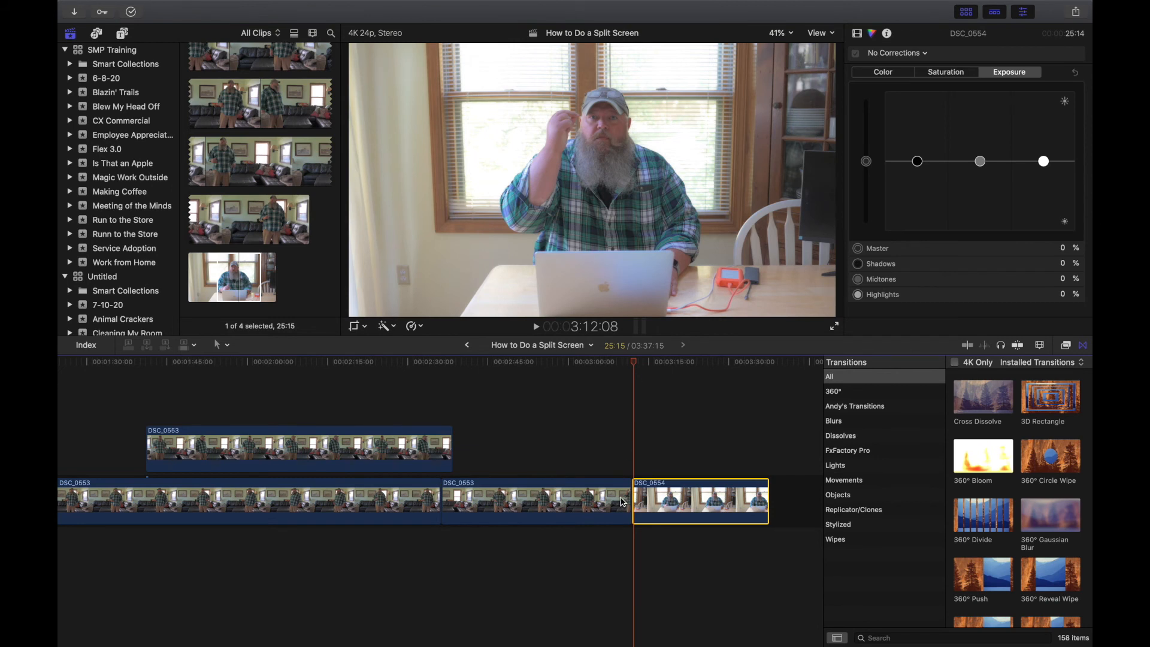
{"action": "left_click", "coordinate": [623, 503]}
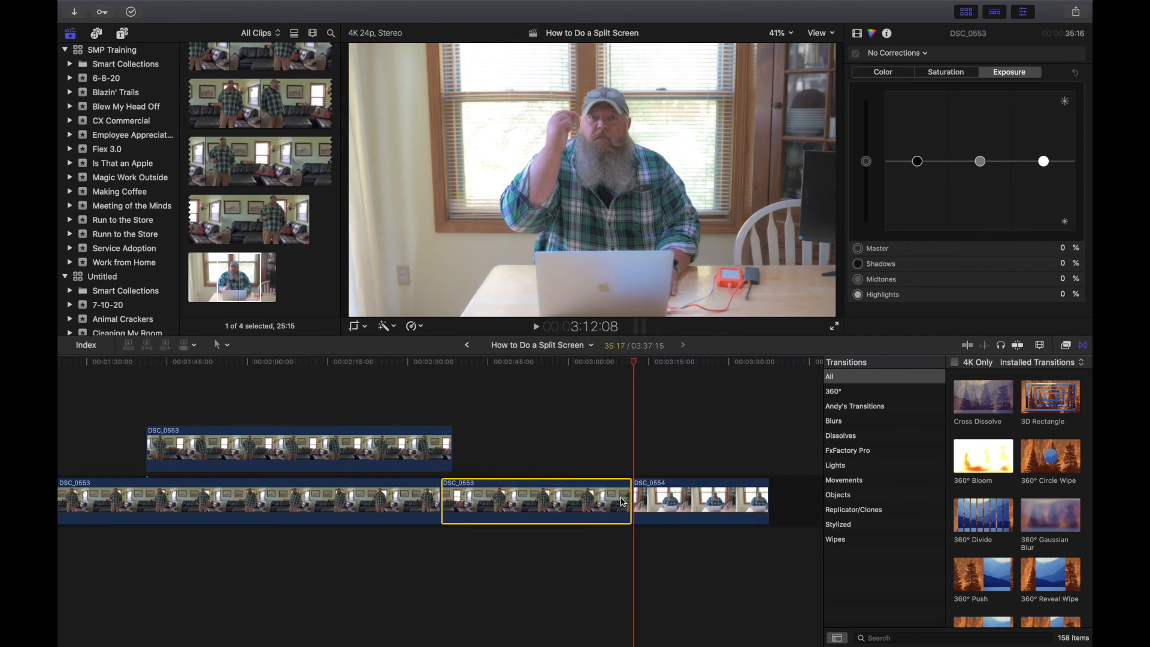
{"action": "left_click", "coordinate": [629, 502]}
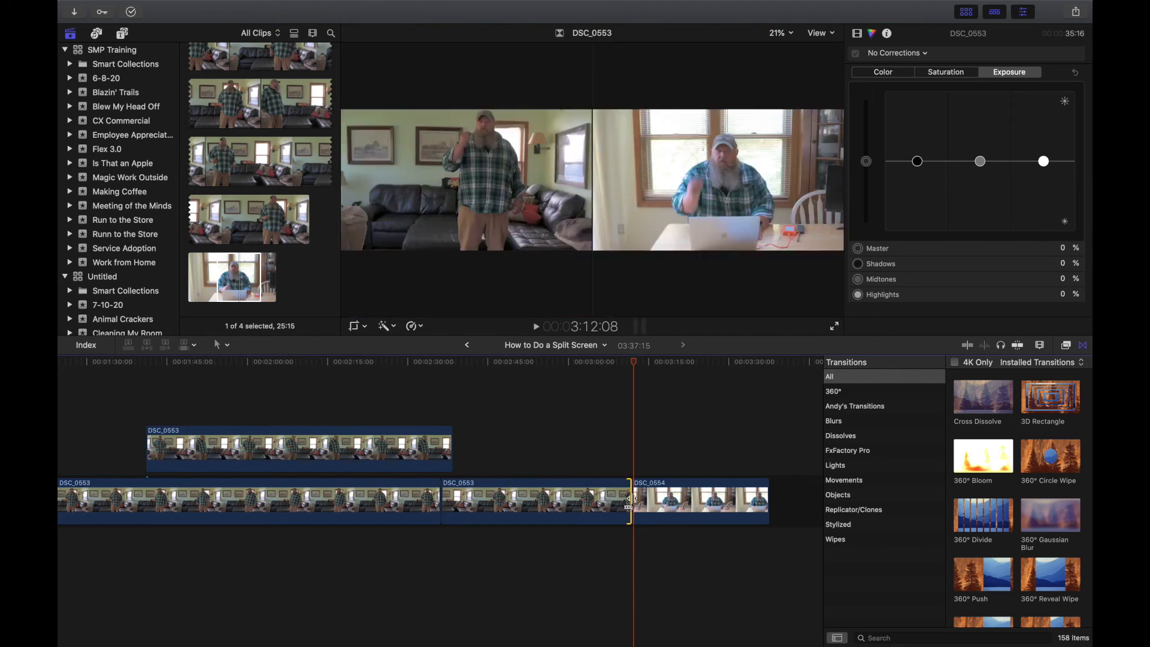
{"action": "left_click_drag", "start_coordinate": [629, 502], "coordinate": [626, 502]}
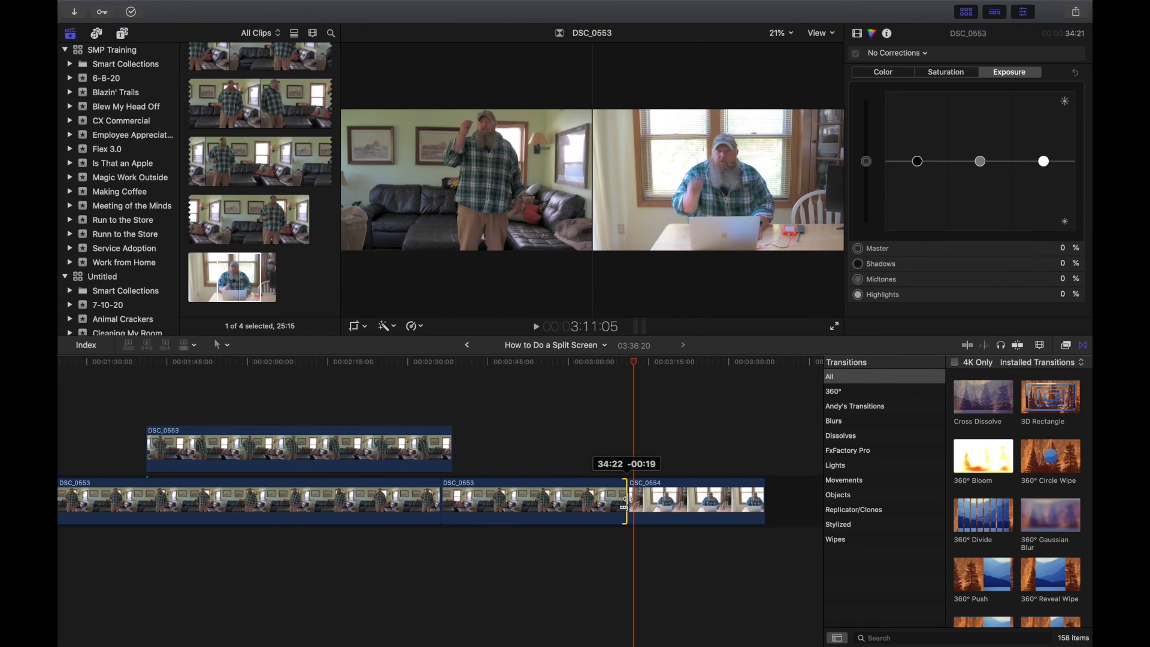
{"action": "left_click_drag", "start_coordinate": [626, 503], "coordinate": [625, 501]}
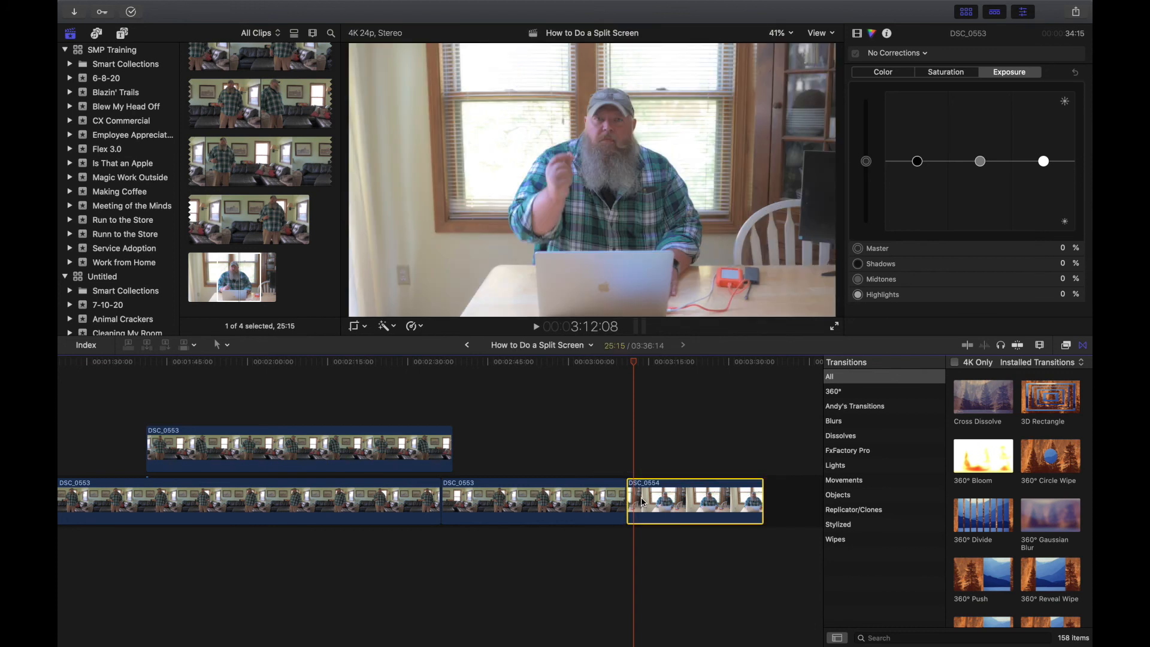
Trim three frames off DSC_0554's start, leaving it 24:18, then scrub to review the cut.
{"action": "left_click", "coordinate": [627, 500]}
{"action": "left_click", "coordinate": [624, 501]}
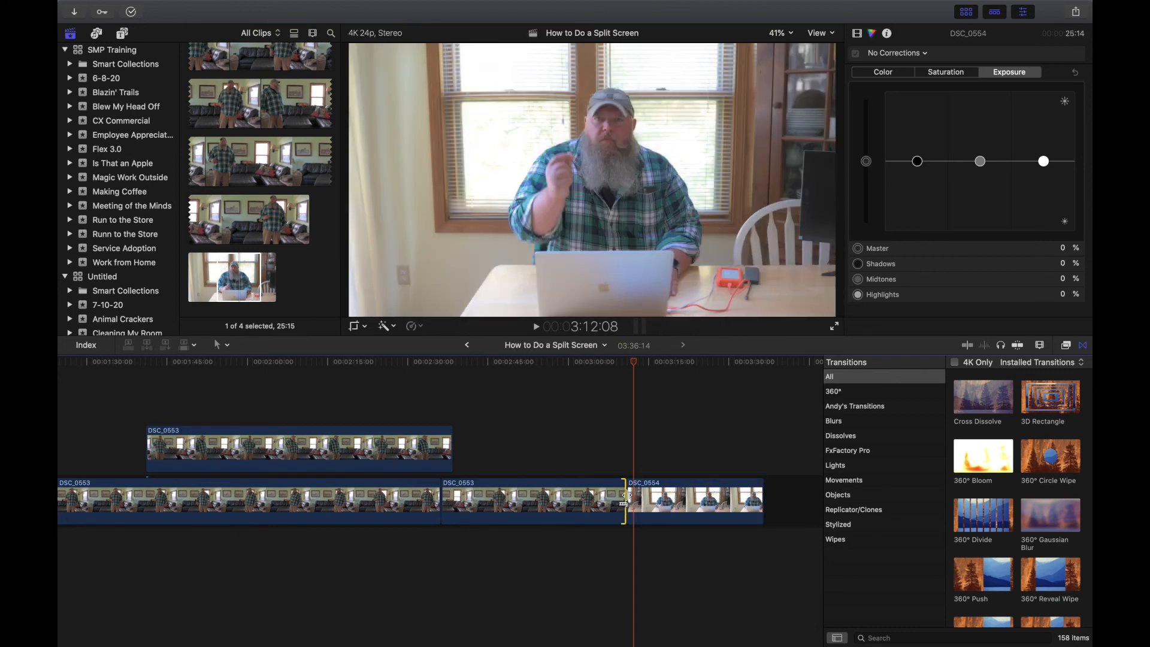
{"action": "left_click", "coordinate": [629, 495]}
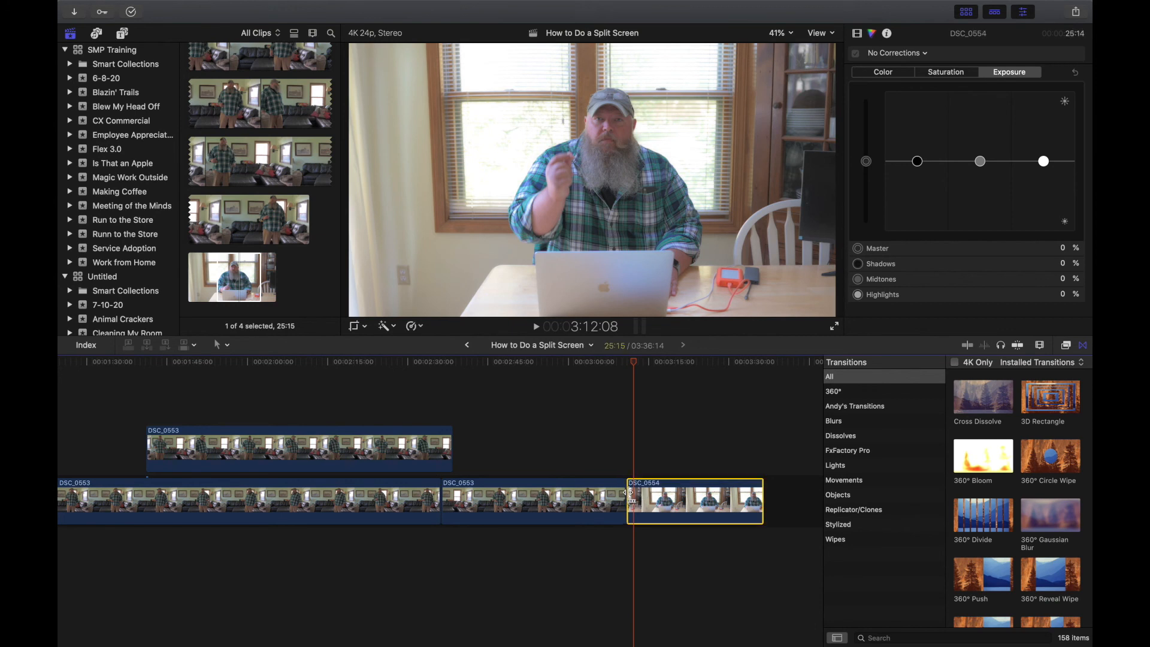
{"action": "left_click", "coordinate": [629, 492]}
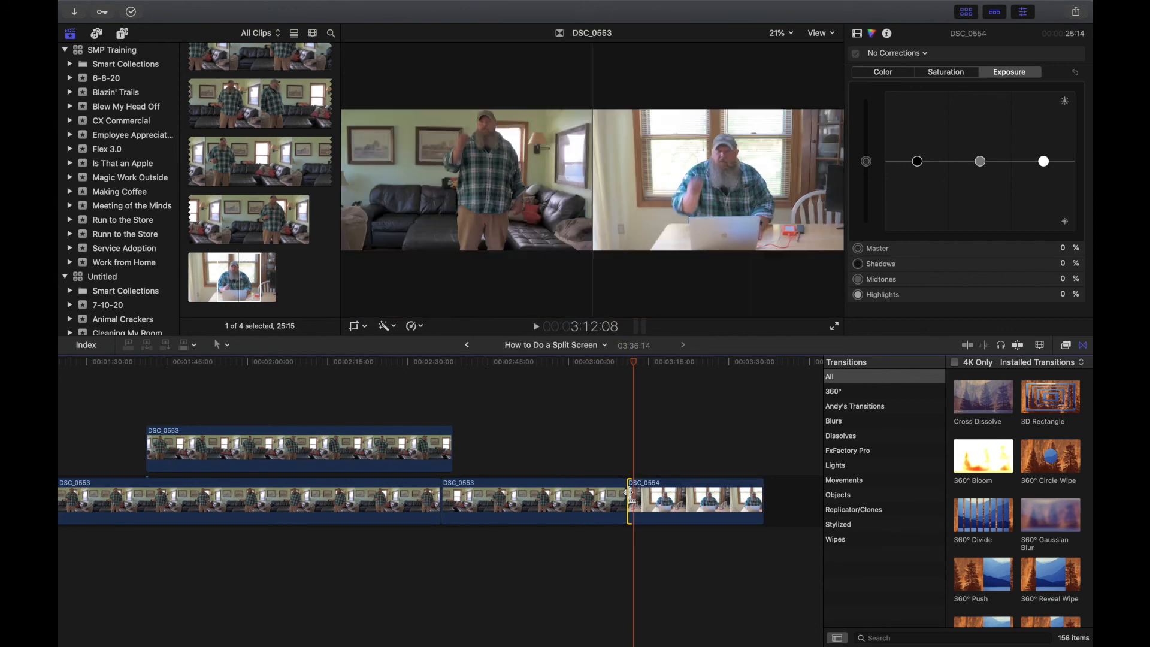
{"action": "left_click_drag", "start_coordinate": [629, 492], "coordinate": [630, 493]}
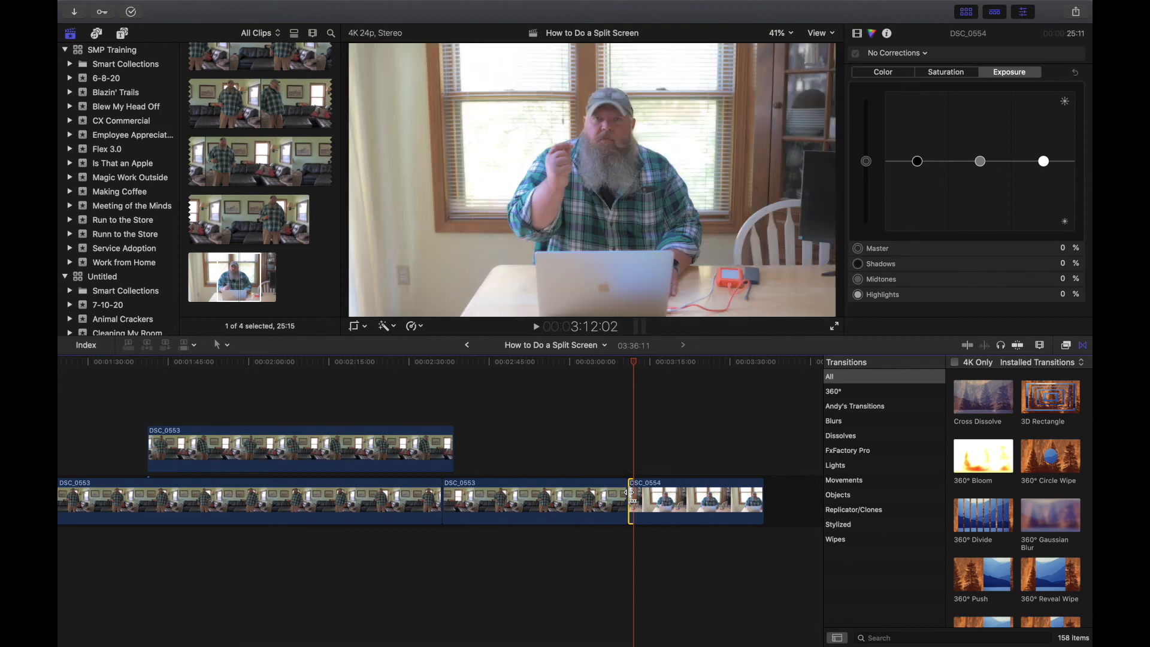
{"action": "left_click", "coordinate": [594, 366]}
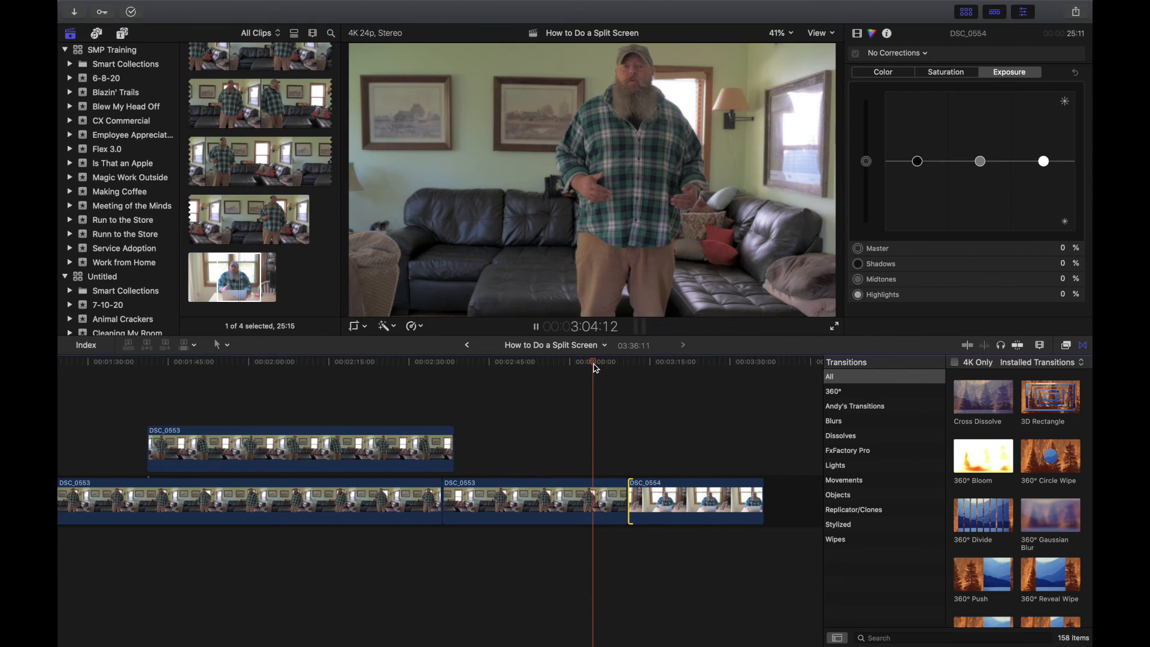
{"action": "left_click_drag", "start_coordinate": [593, 364], "coordinate": [643, 373]}
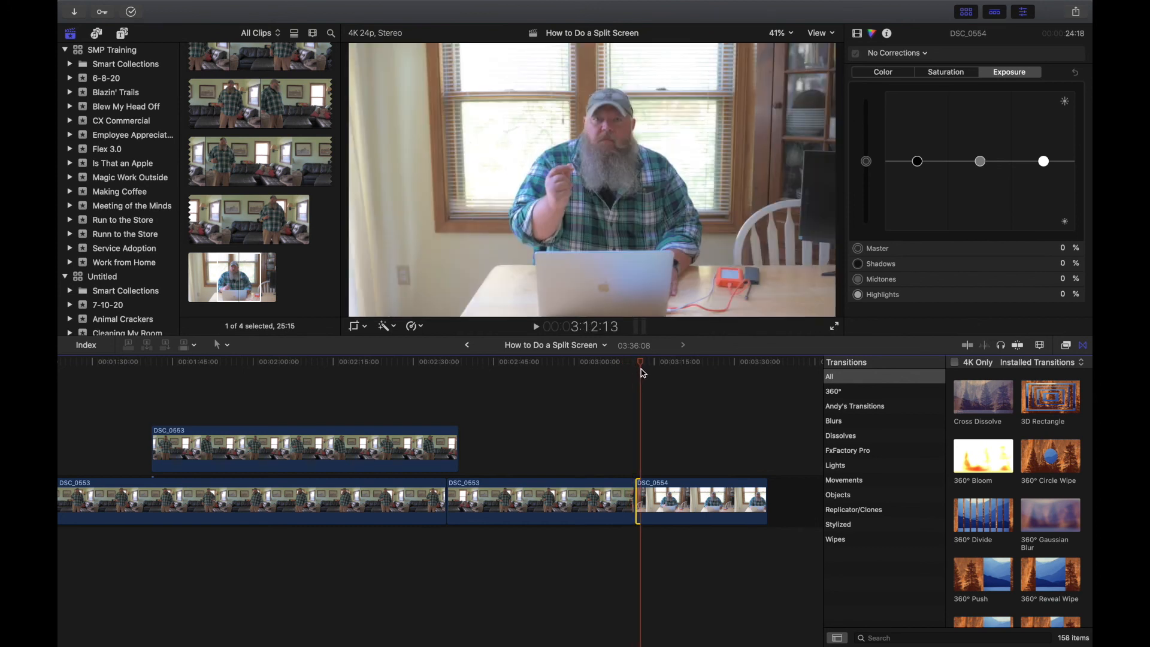